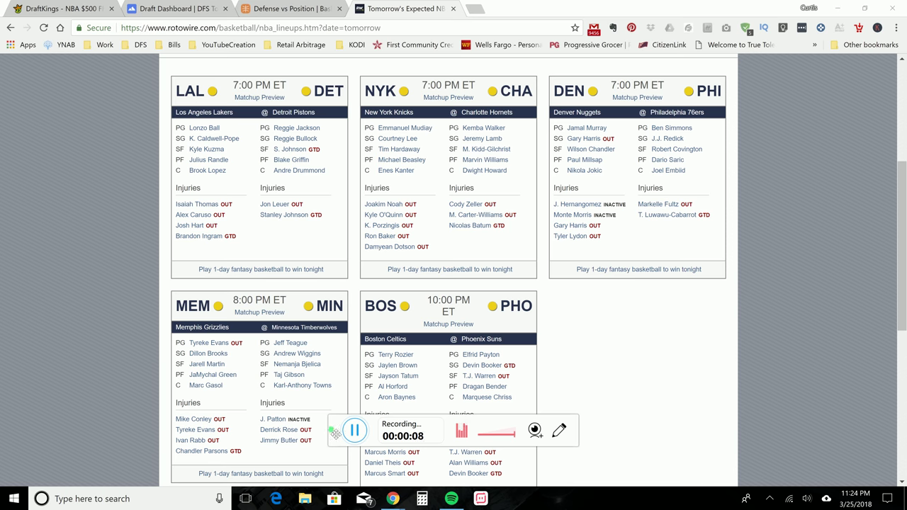
In Draft Dashboard's Position Optimizer, add Ben Simmons from the point guard list to the watched players.
drag(355, 430, 673, 502)
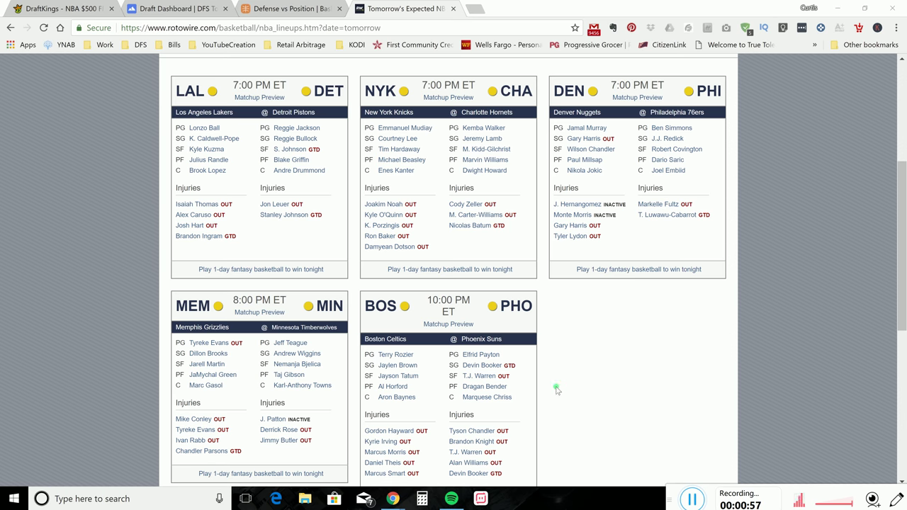
click(196, 8)
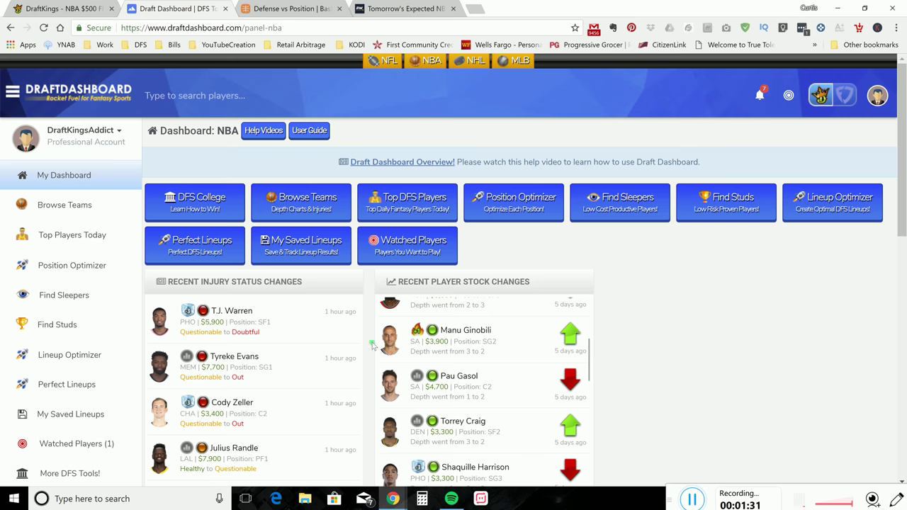
click(77, 271)
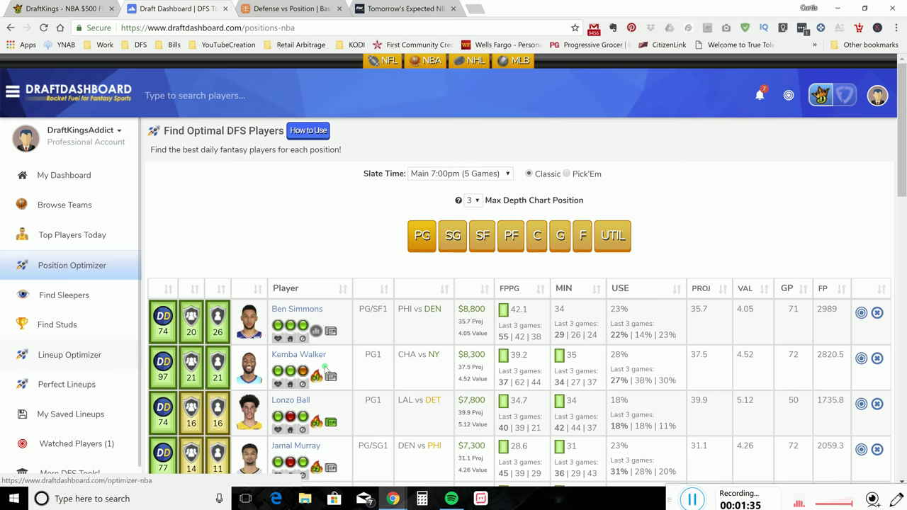
click(482, 239)
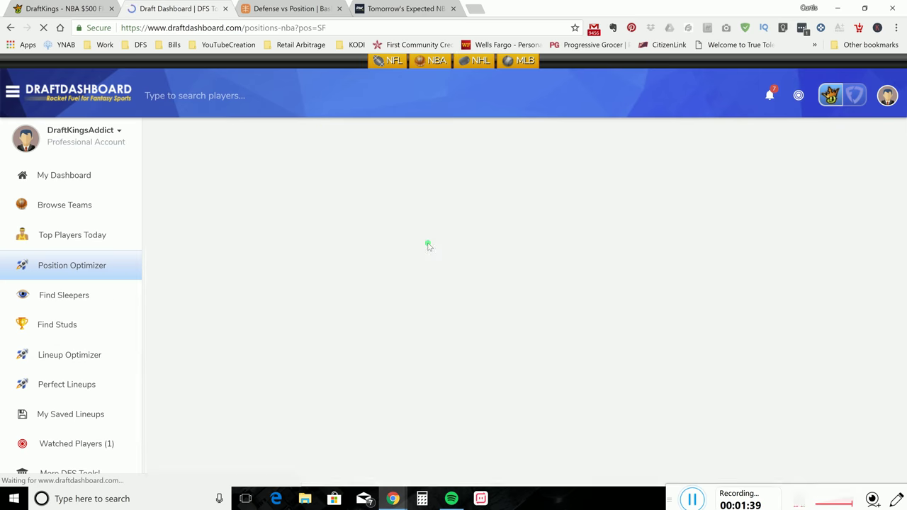
click(424, 242)
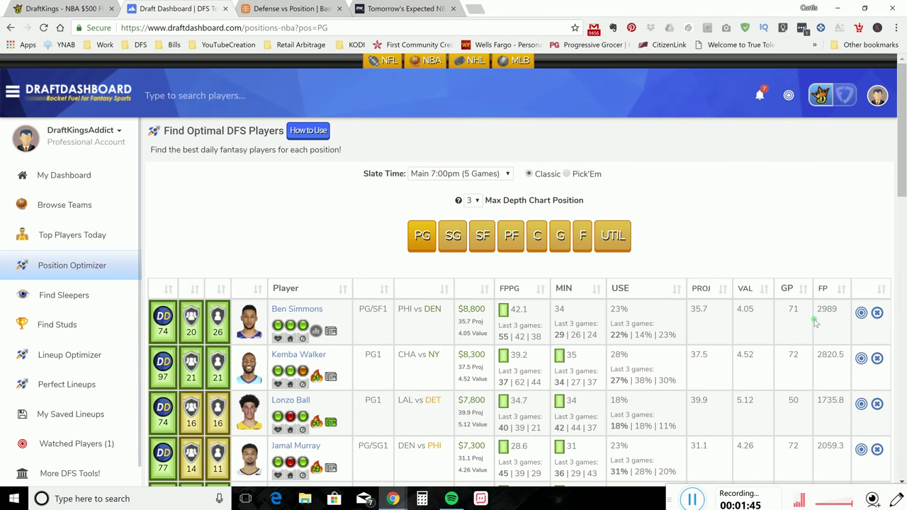
click(862, 313)
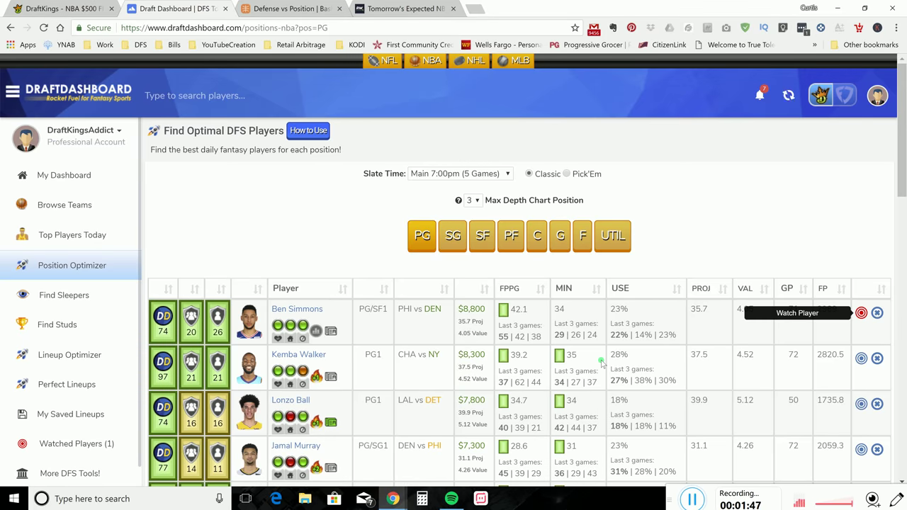
Show the power forward candidates in the Position Optimizer and add Blake Griffin to the watched players.
scroll(601, 361, down, 1)
scroll(601, 361, down, 2)
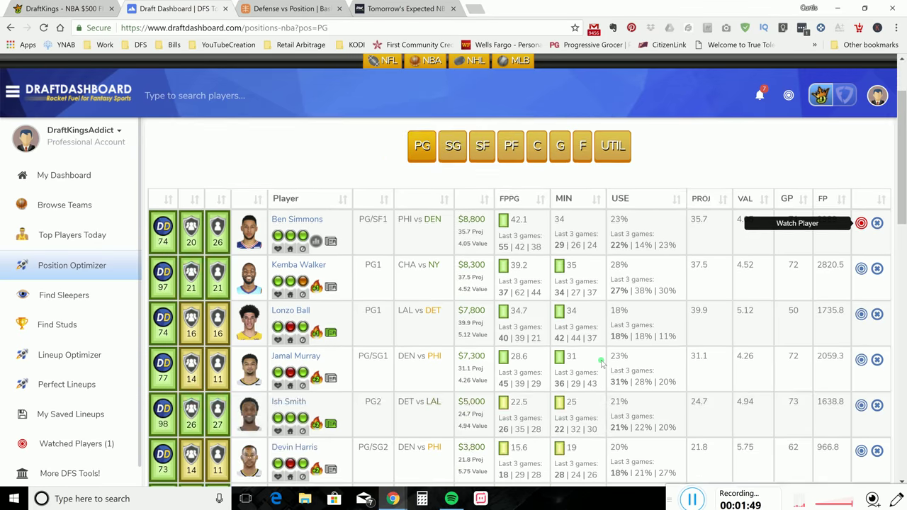
click(501, 131)
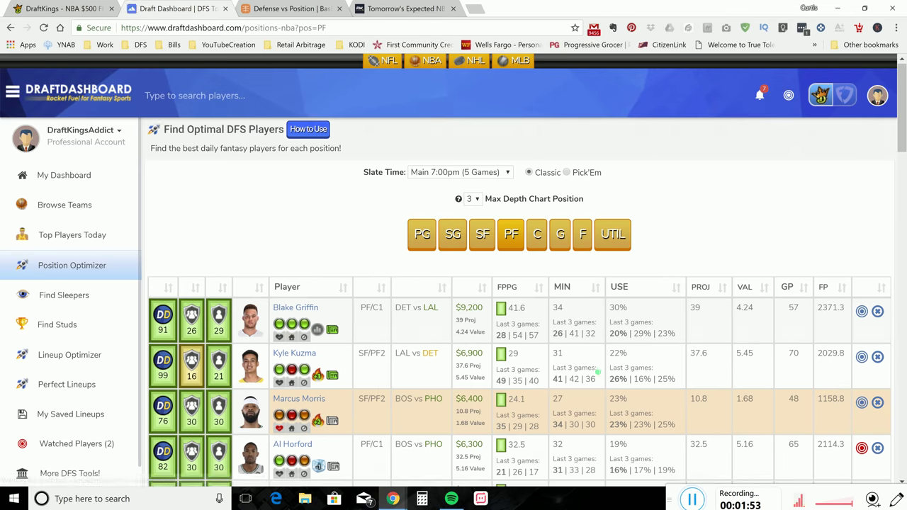
scroll(638, 354, down, 2)
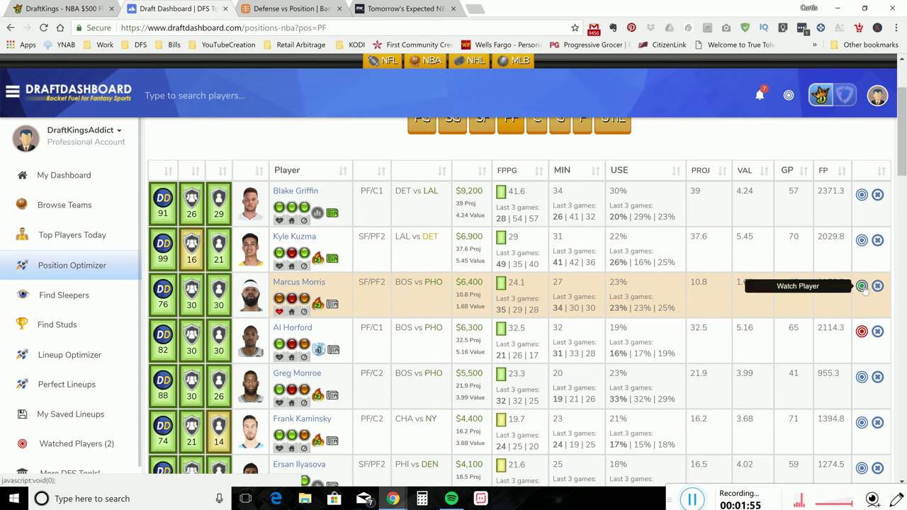
click(862, 331)
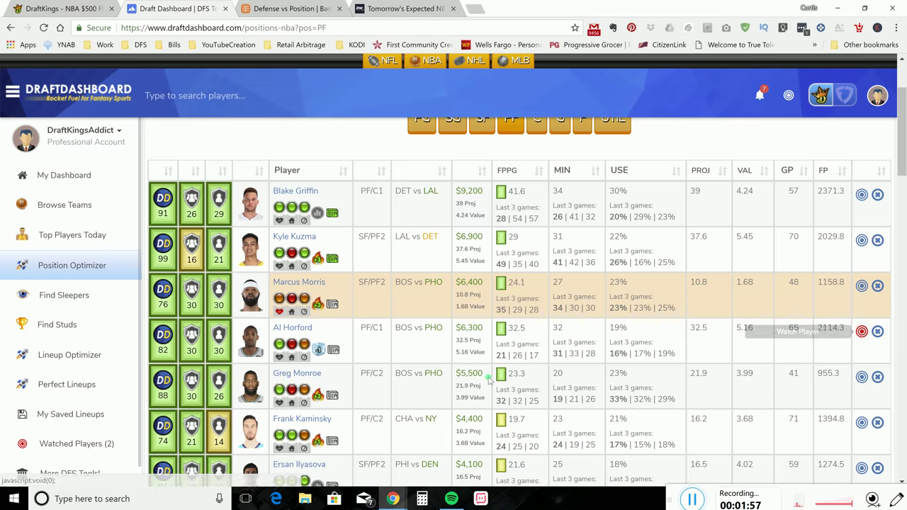
scroll(496, 376, down, 1)
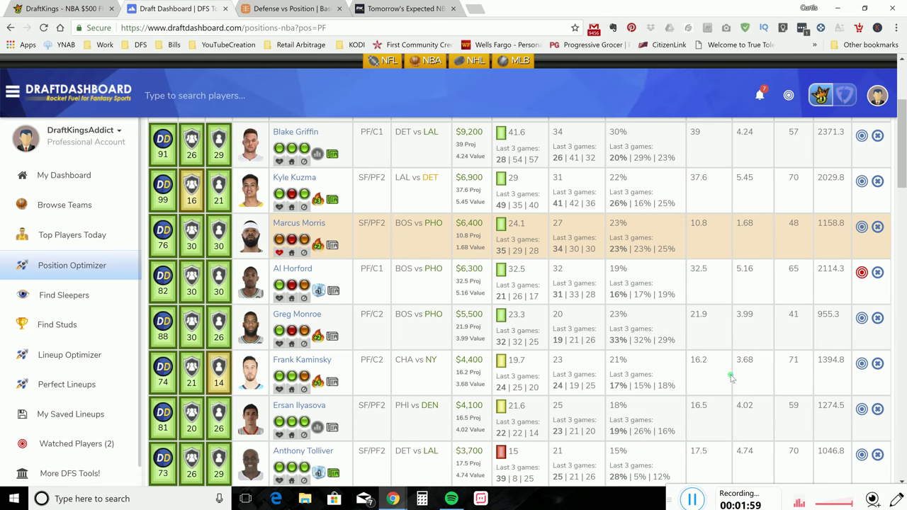
click(862, 135)
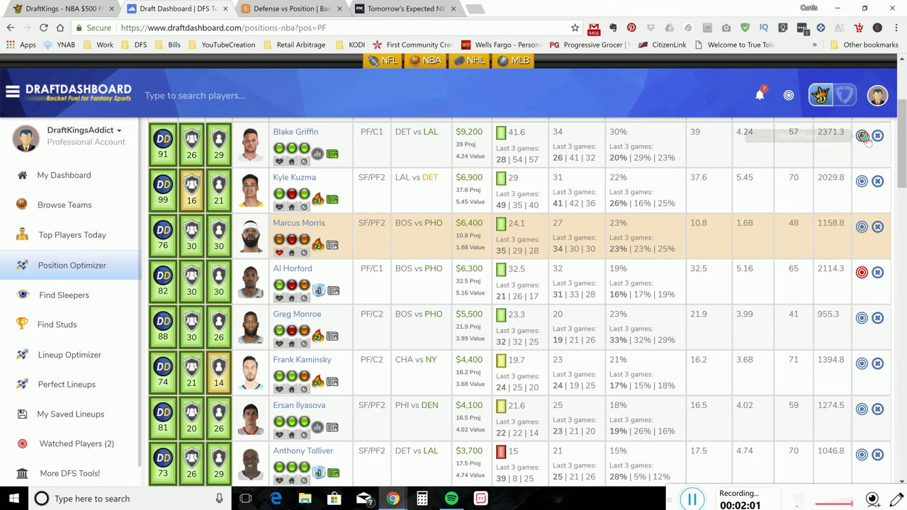
Open the NBA Lineup Optimizer and review the suggested lineup for the Main 7:00pm slate.
click(65, 387)
click(82, 355)
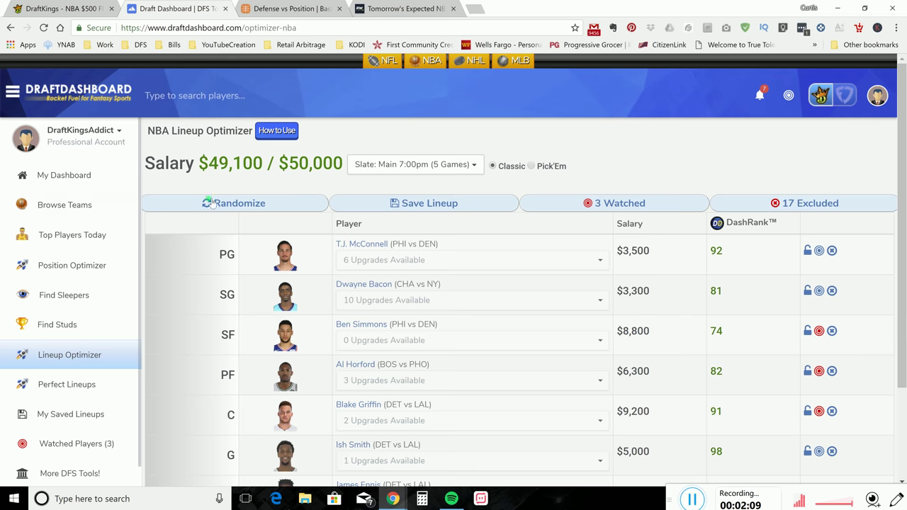
scroll(229, 310, down, 2)
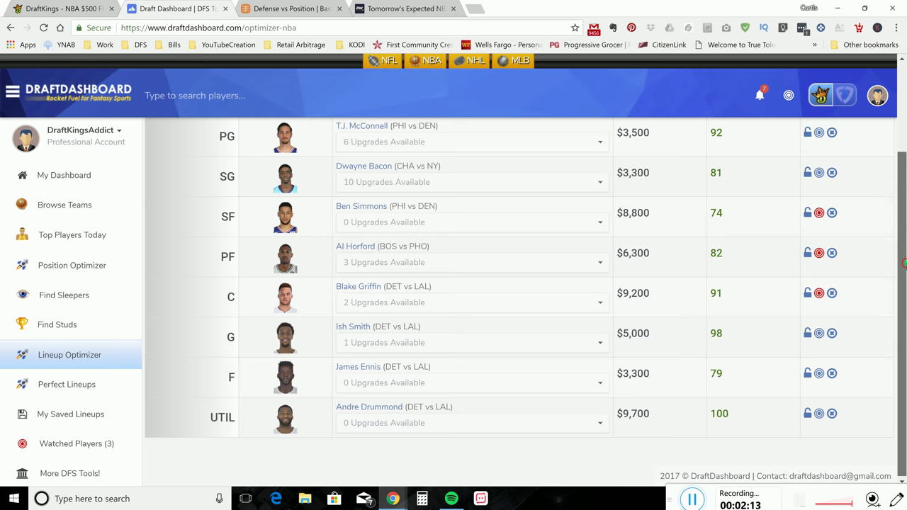
drag(904, 272, 906, 238)
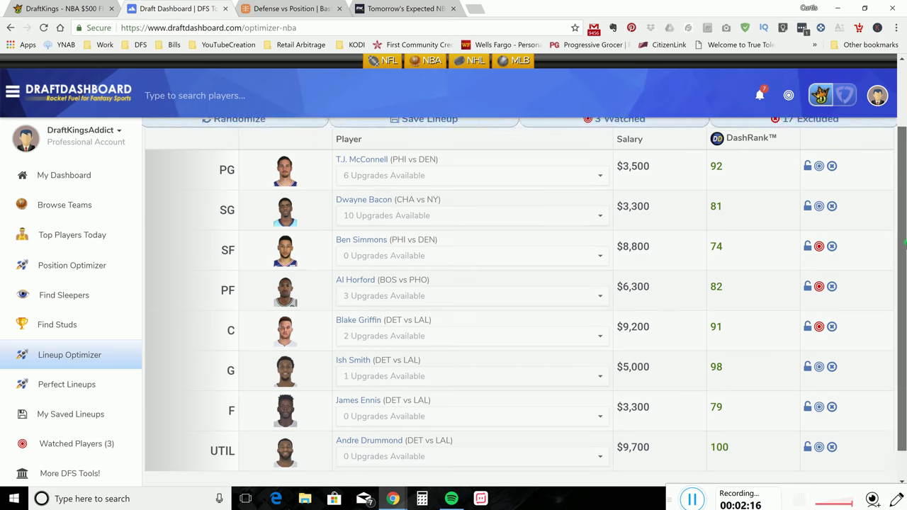
Examine the upgrade options for the shooting guard slot and the last 7 days' scoring history of Dwayne Bacon and T.J. McConnell.
click(408, 218)
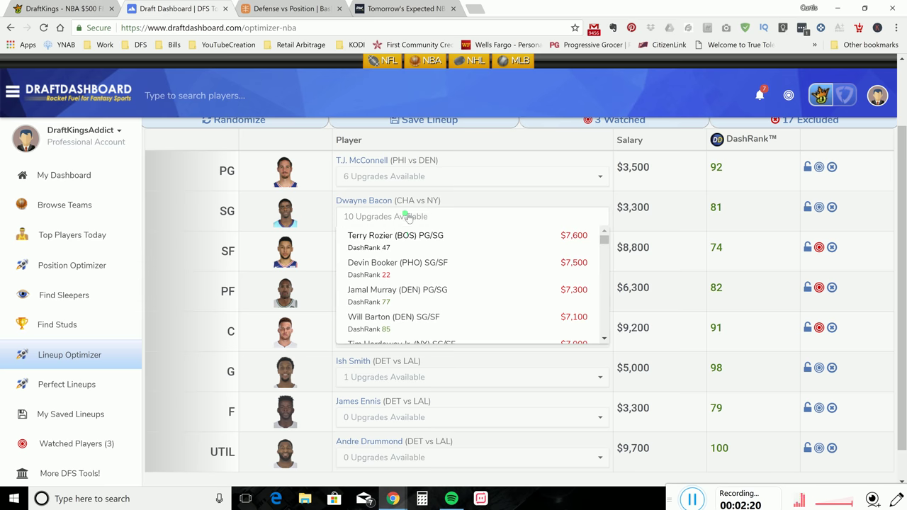
scroll(418, 261, down, 1)
scroll(419, 260, down, 8)
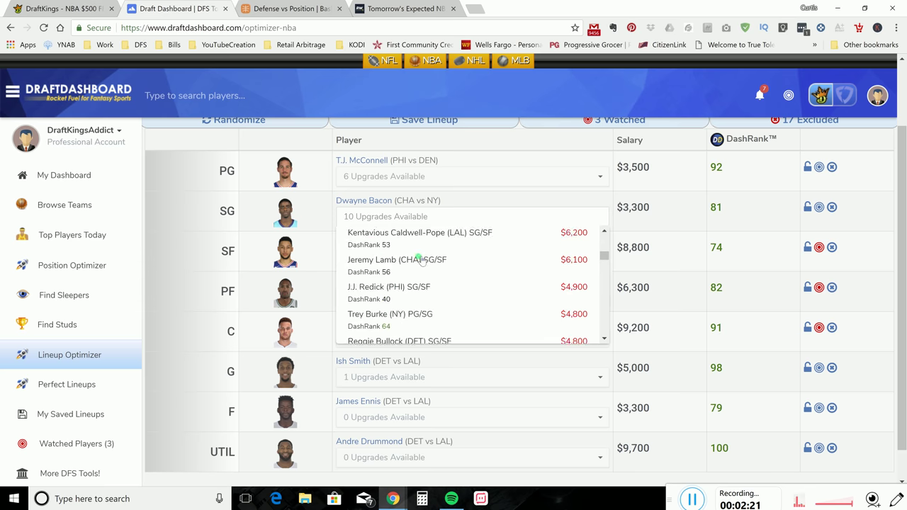
scroll(422, 259, up, 2)
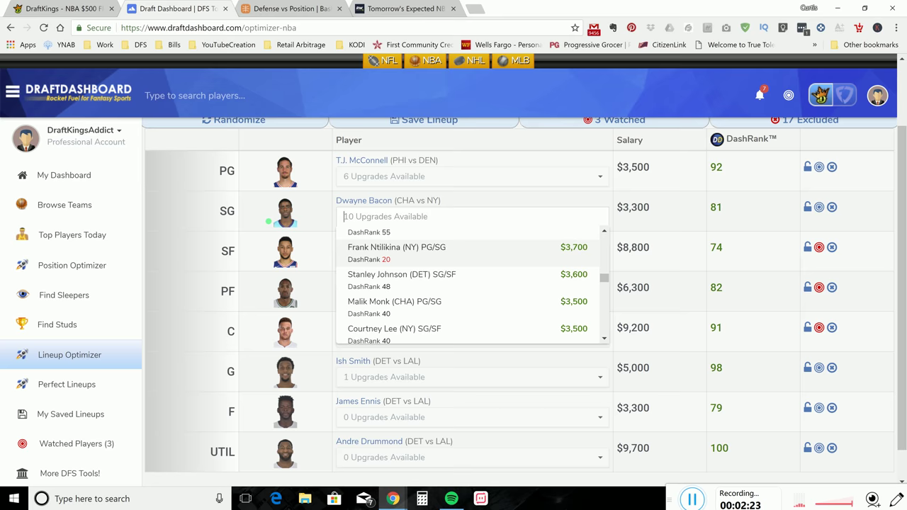
click(217, 273)
scroll(217, 271, up, 1)
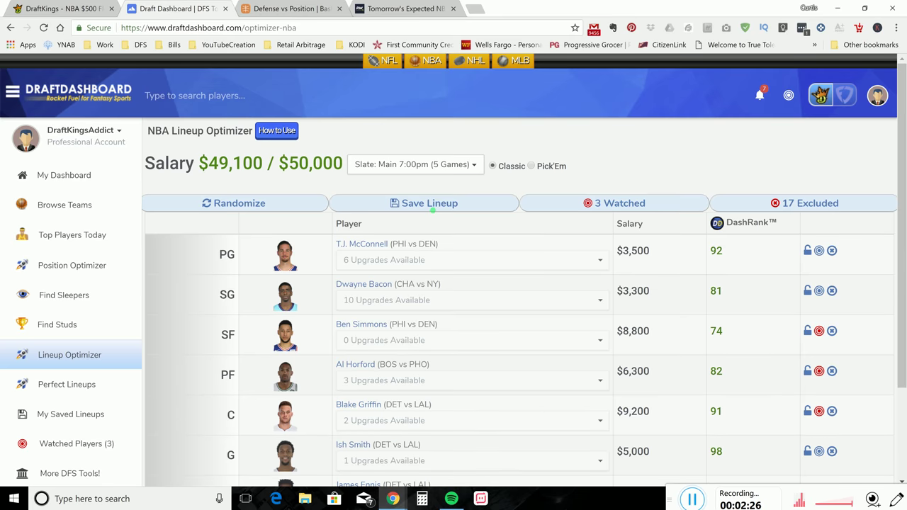
click(426, 205)
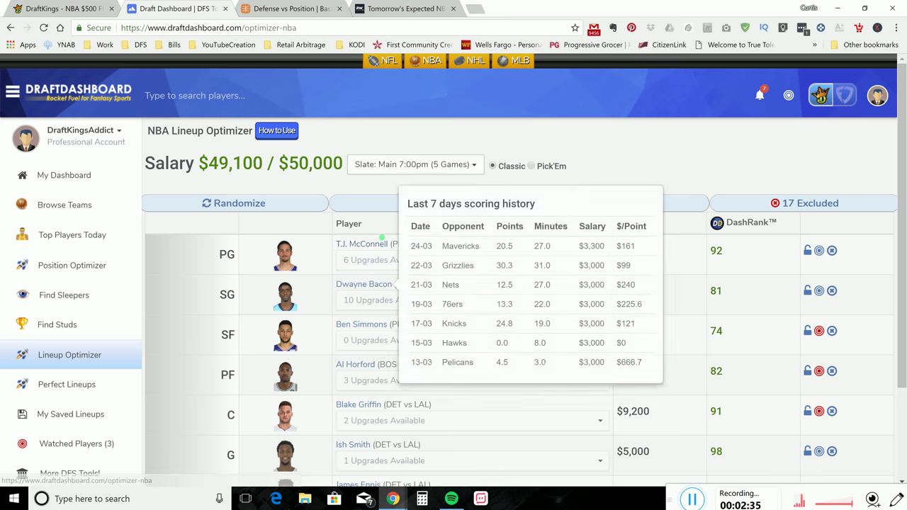
mouse_move(379, 248)
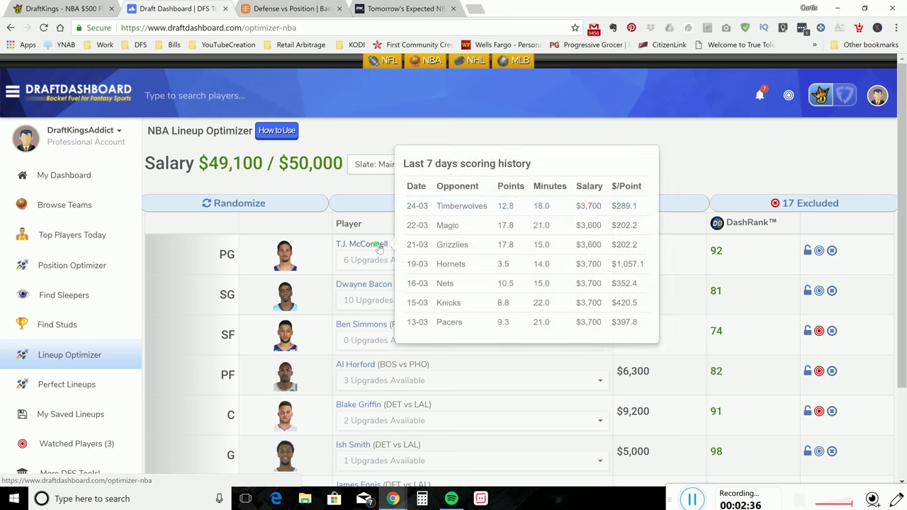
Switch to DraftKings, review Ben Simmons' splits and 10-game log, and draft him into the PG slot.
click(66, 12)
click(247, 160)
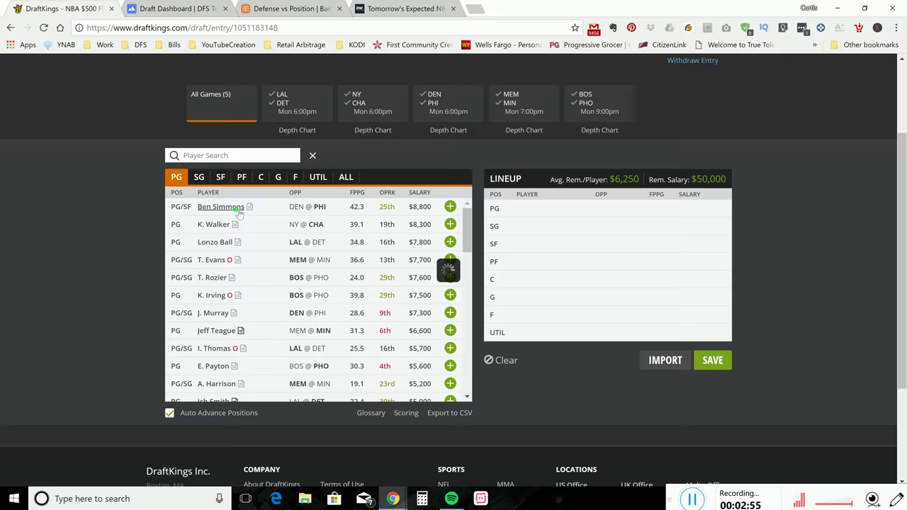
click(230, 208)
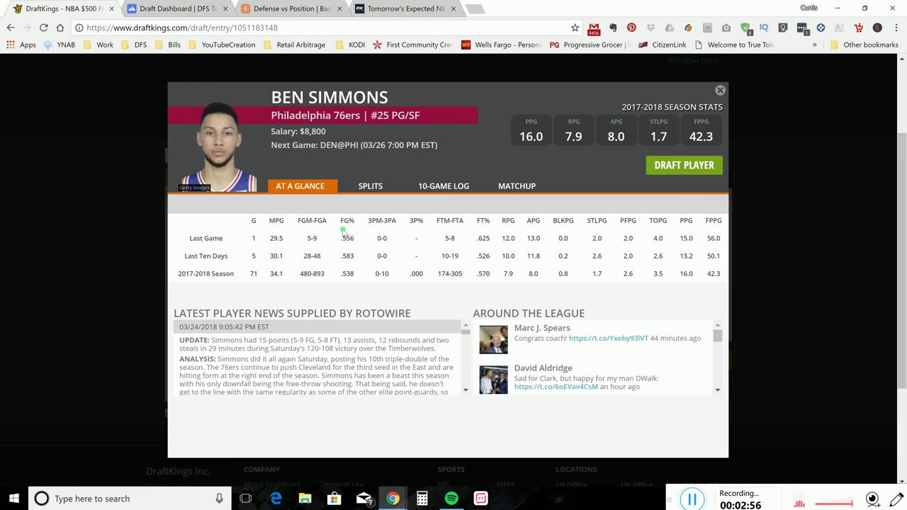
click(376, 187)
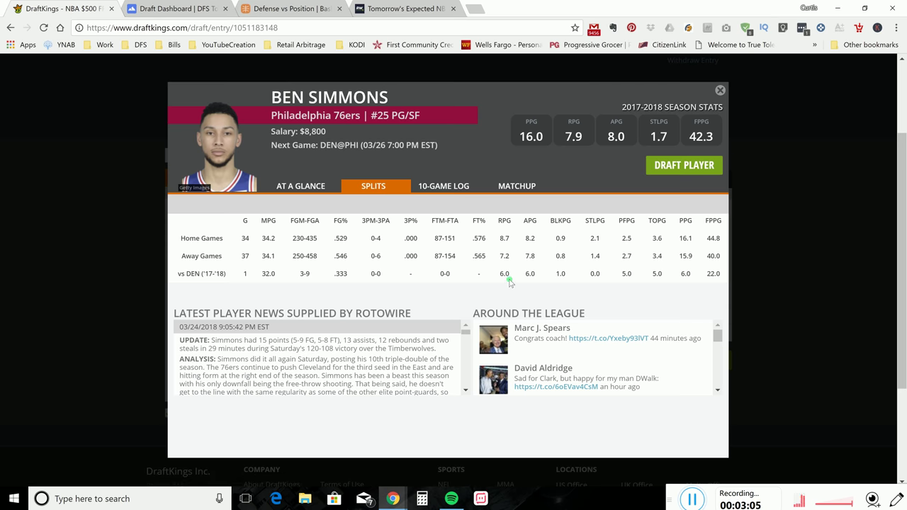
click(458, 189)
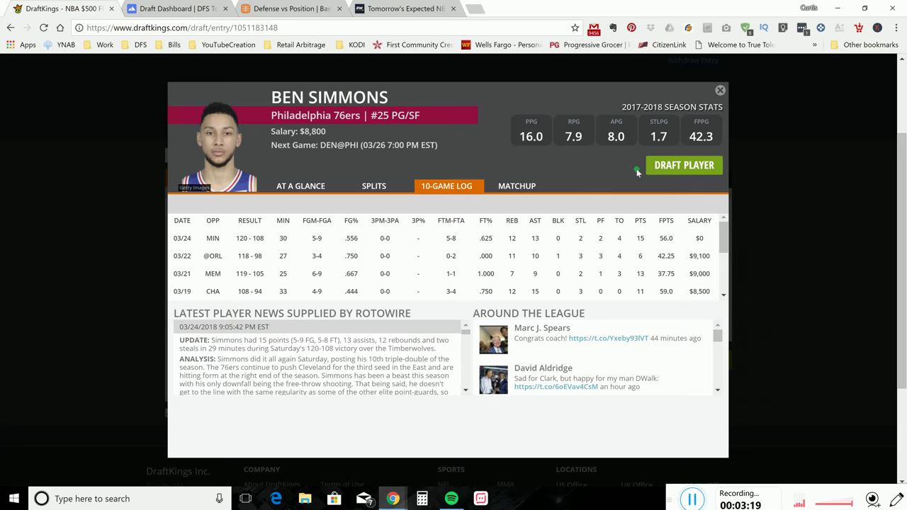
click(667, 165)
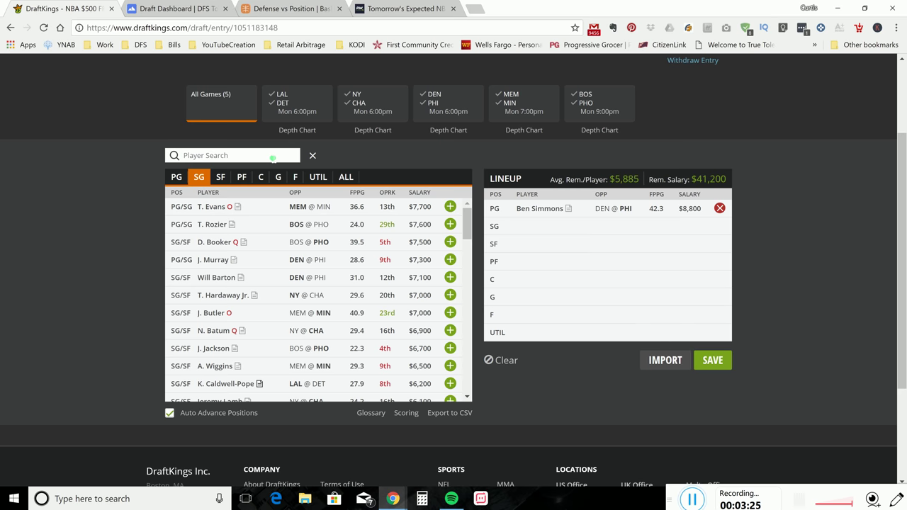
Find Trey Burke with the search "Burke", compare his 10-game log and splits, and draft him into the SG slot.
click(273, 158)
text(Burke)
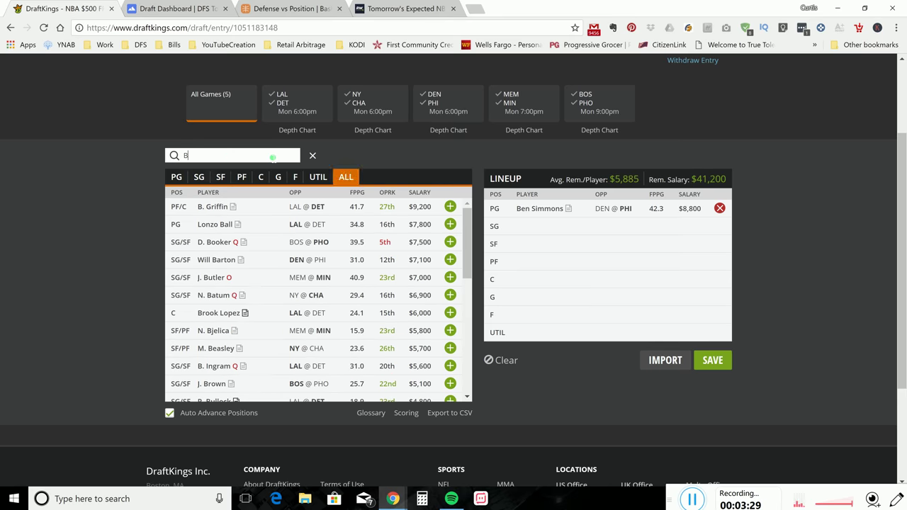
click(231, 208)
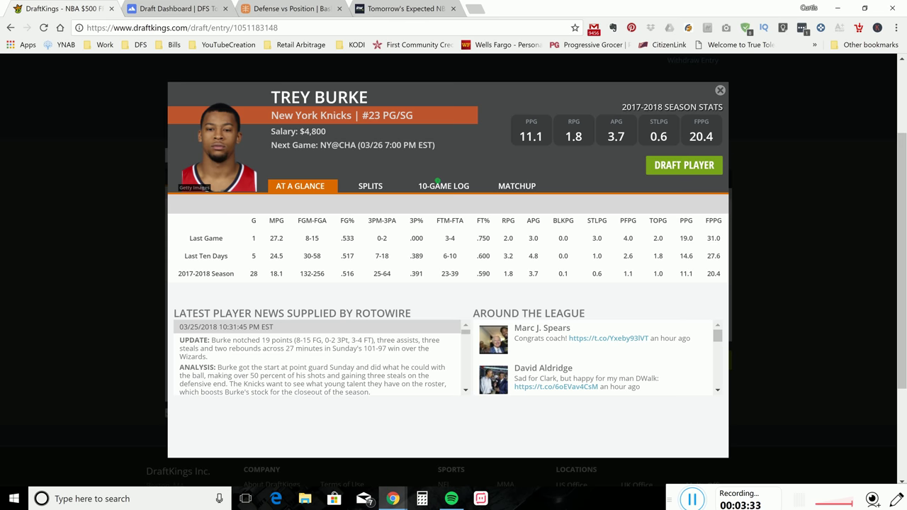
click(441, 184)
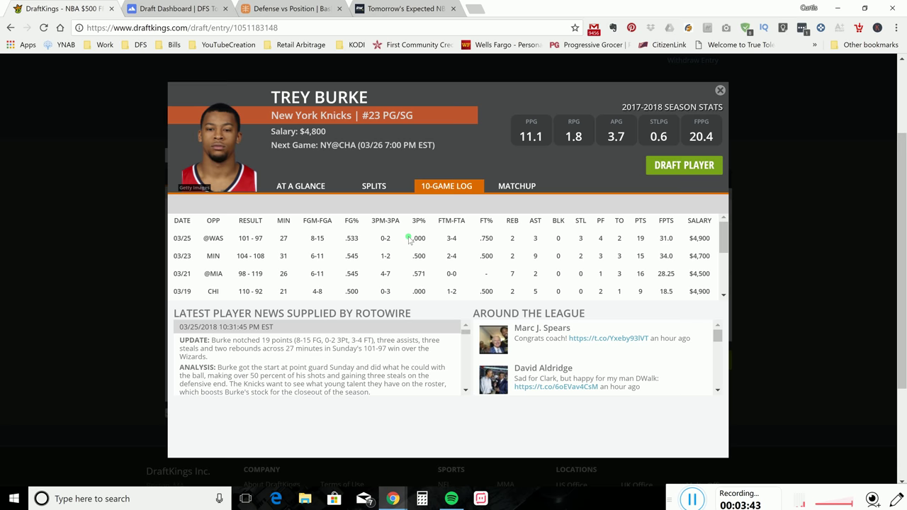
click(376, 187)
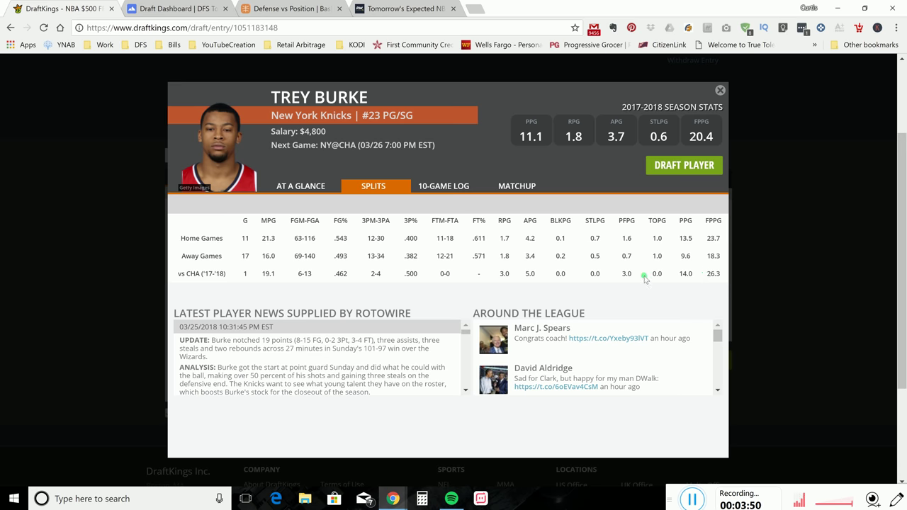
click(452, 190)
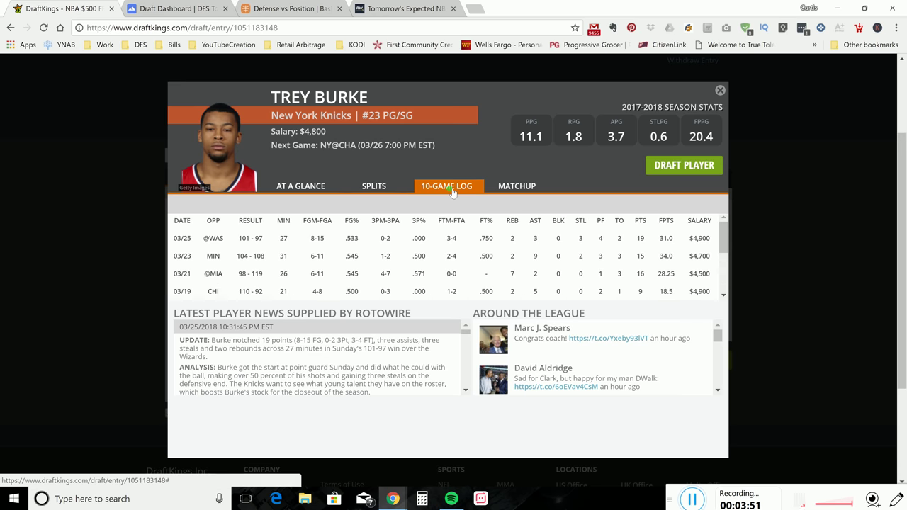
click(368, 188)
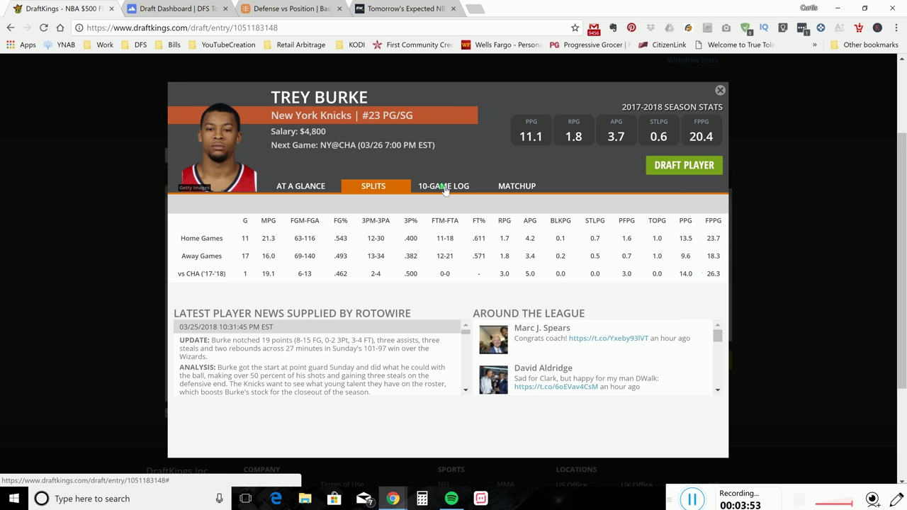
click(667, 168)
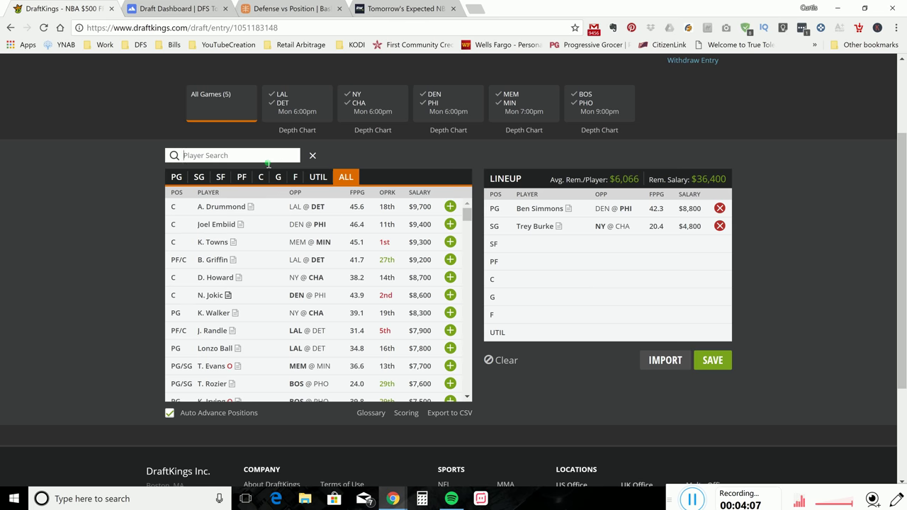
Find Nikola Jokic with the search "Joki", compare his 10-game log and splits, and draft him into the C slot.
text(joki)
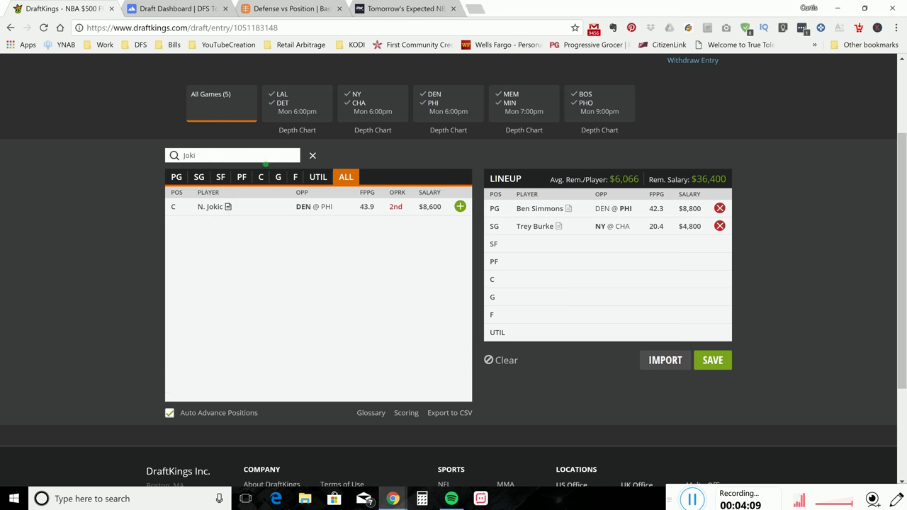
click(213, 207)
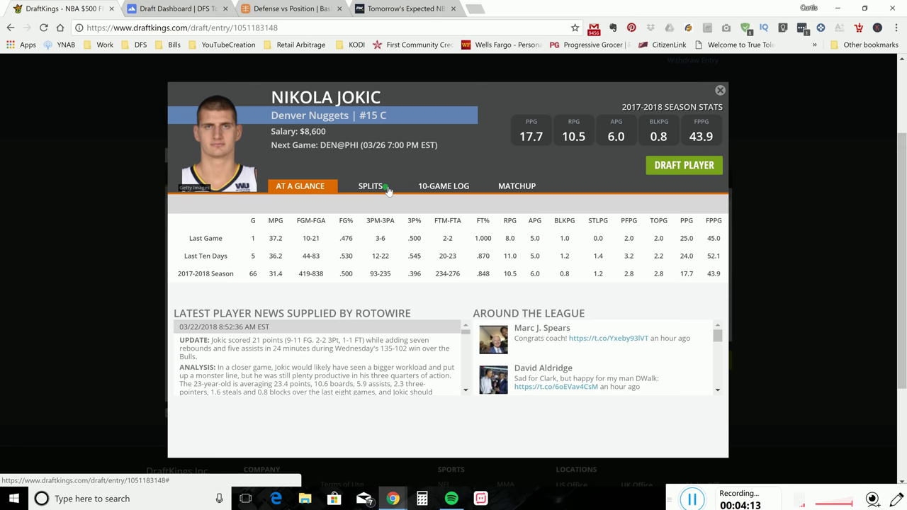
click(428, 190)
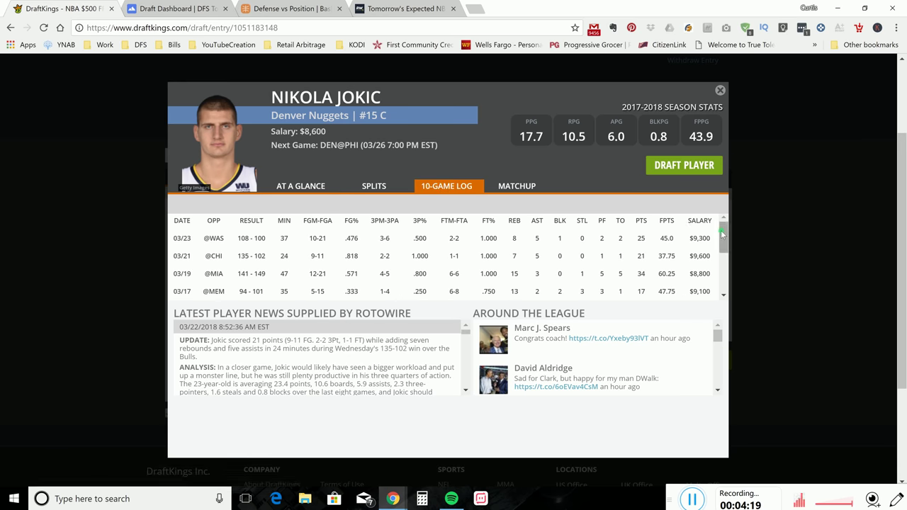
mouse_move(721, 237)
mouse_down()
mouse_move(727, 267)
mouse_move(729, 223)
mouse_up()
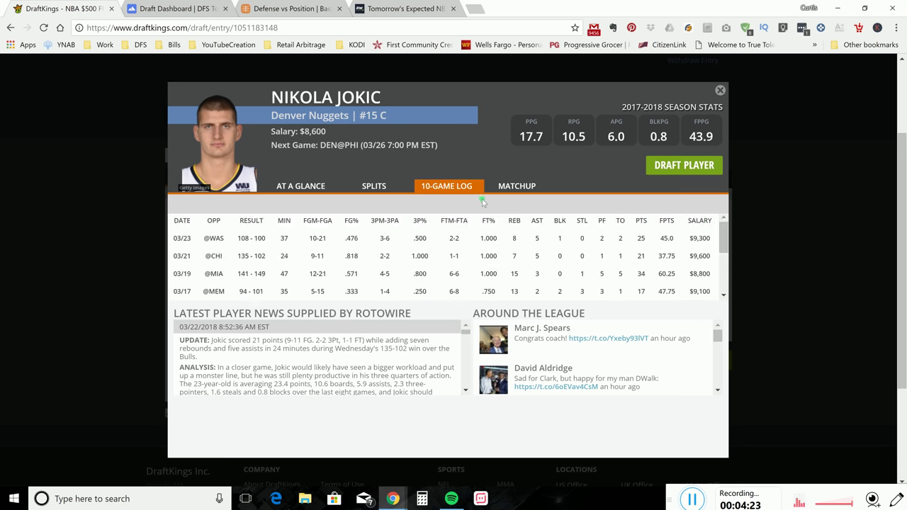
click(385, 190)
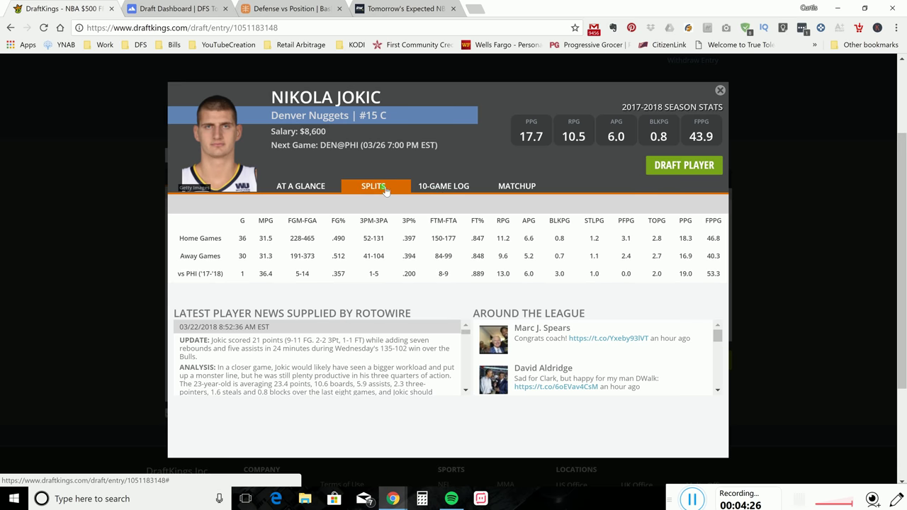
click(438, 191)
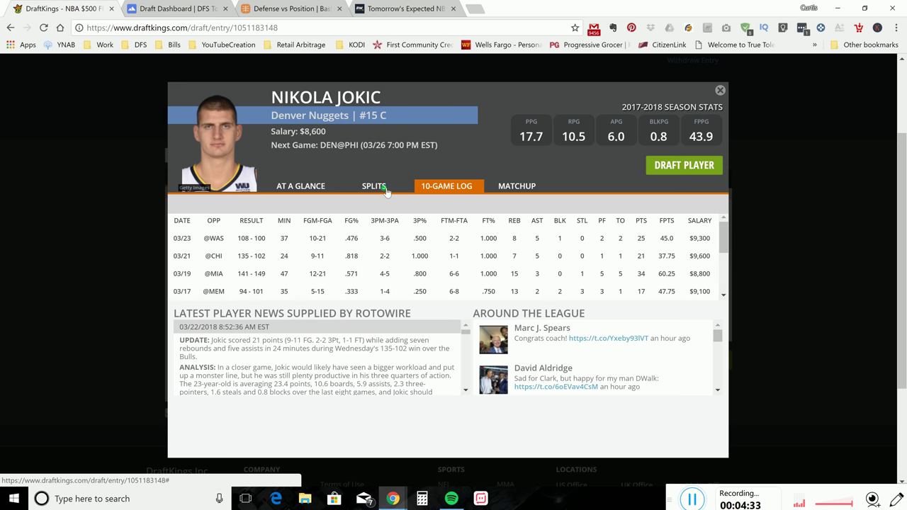
click(386, 190)
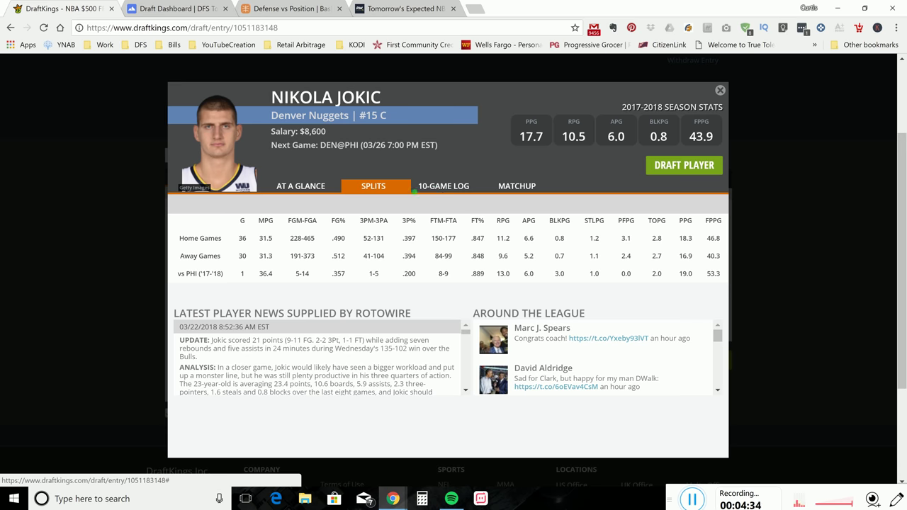
click(681, 167)
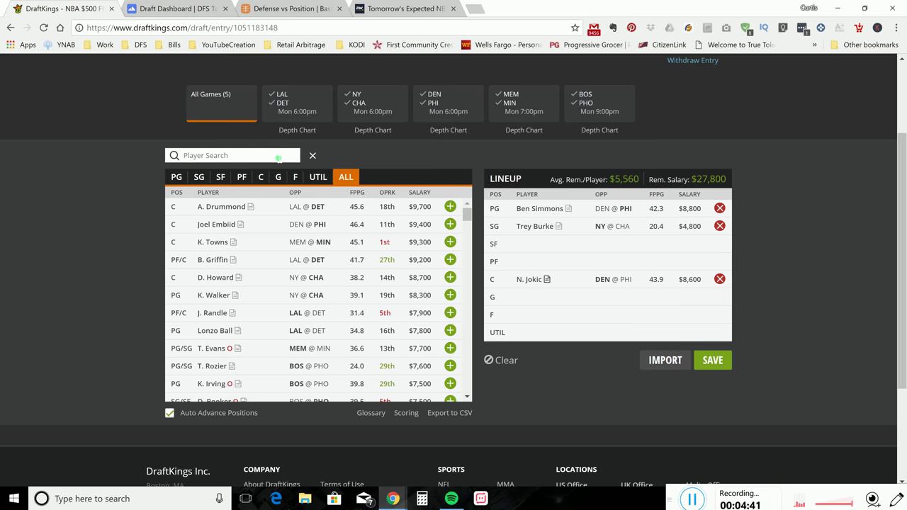
Search the player list for "Horfor" and review Al Horford's splits and 10-game log.
text(Horfor)
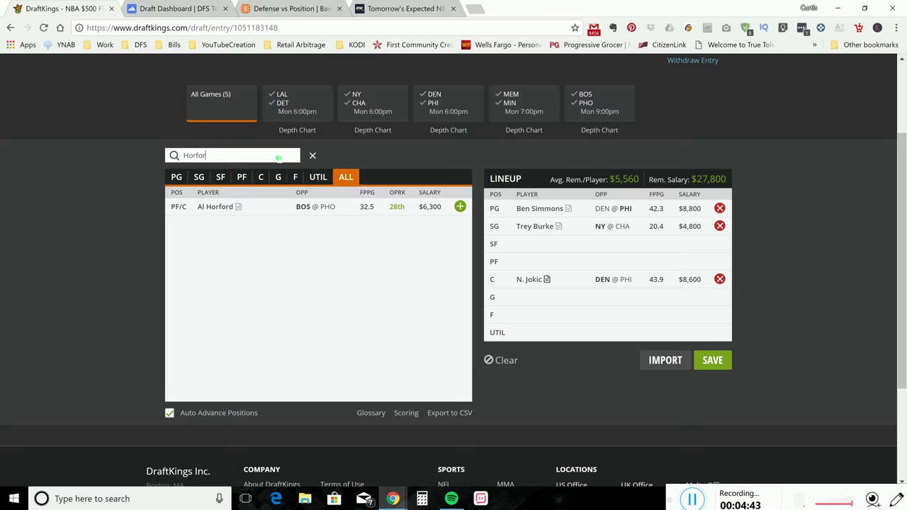
click(215, 207)
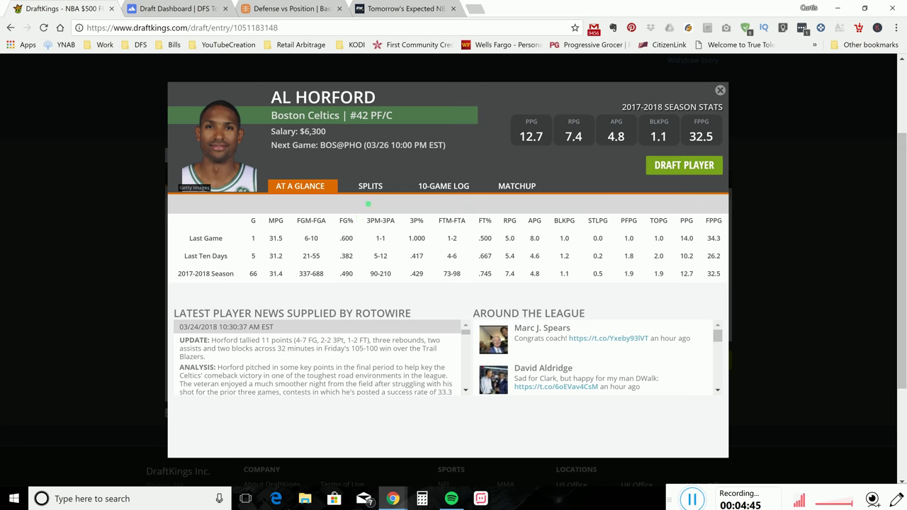
click(376, 187)
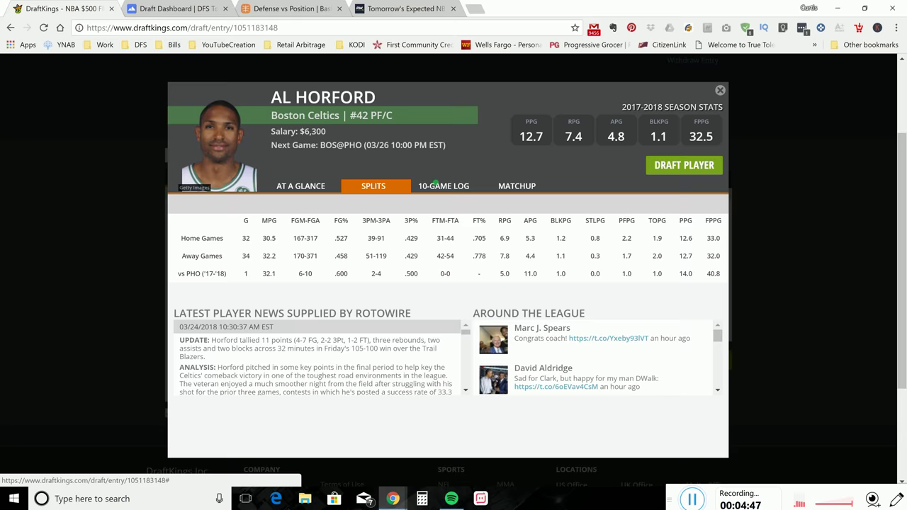
click(437, 184)
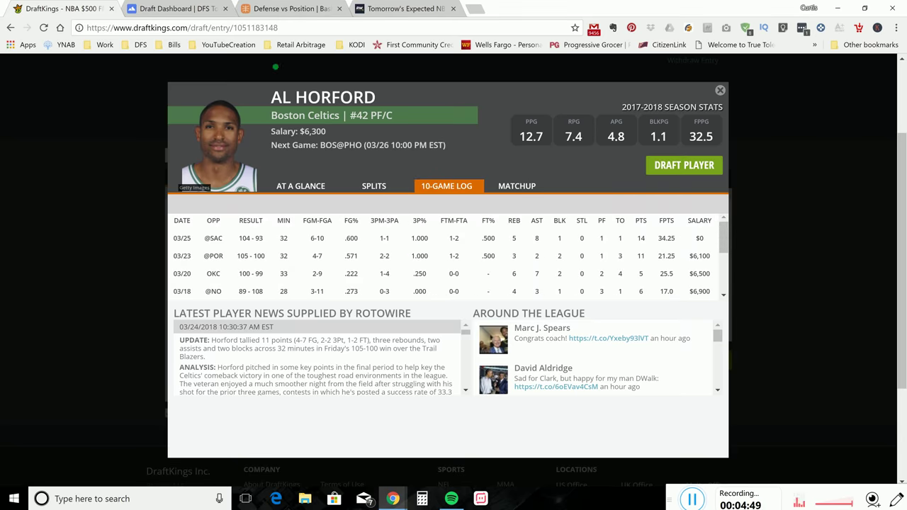
Switch to Basketball Monster's Defense vs Position page and show full-season DraftKings figures for today's teams only.
click(292, 10)
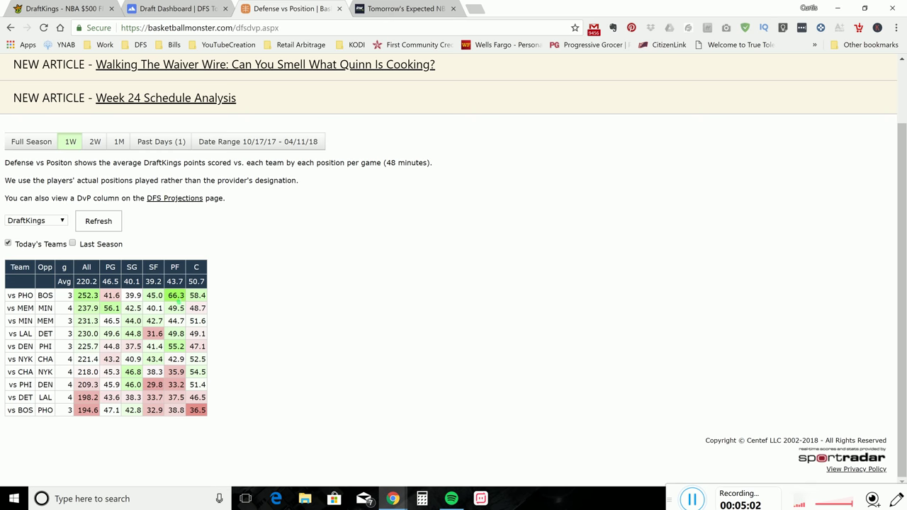
click(40, 141)
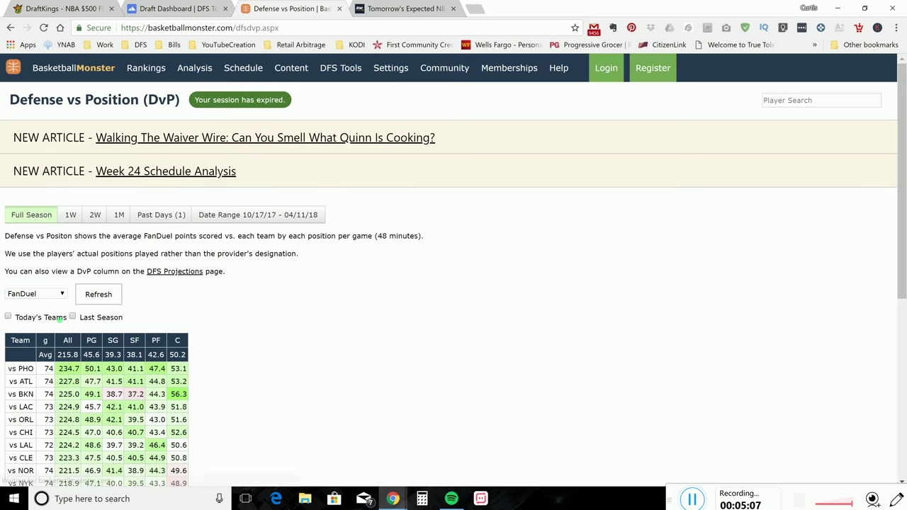
click(34, 294)
click(27, 309)
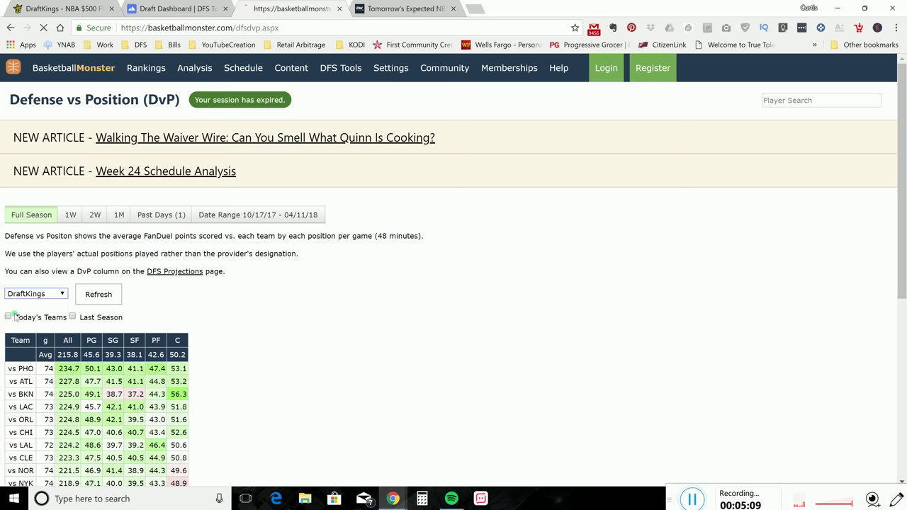
click(8, 317)
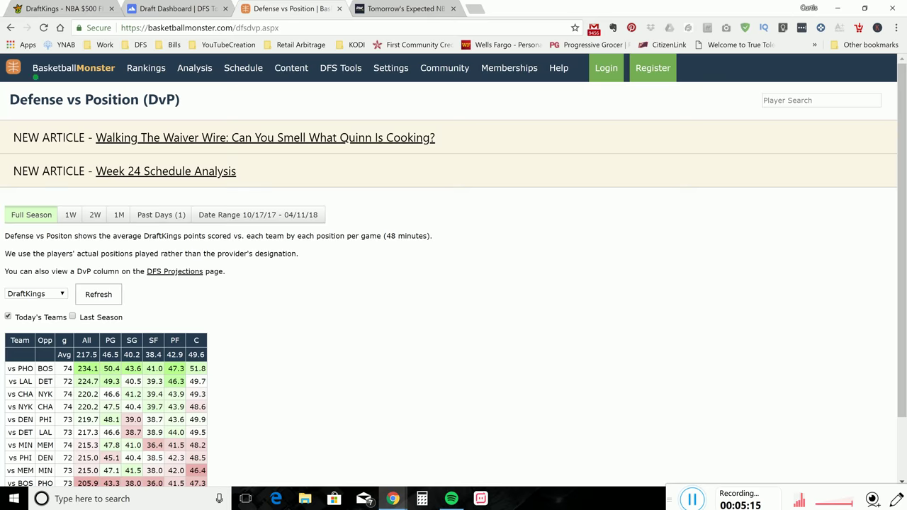
Return to DraftKings, recheck Al Horford's splits, and draft him into the PF slot.
click(52, 13)
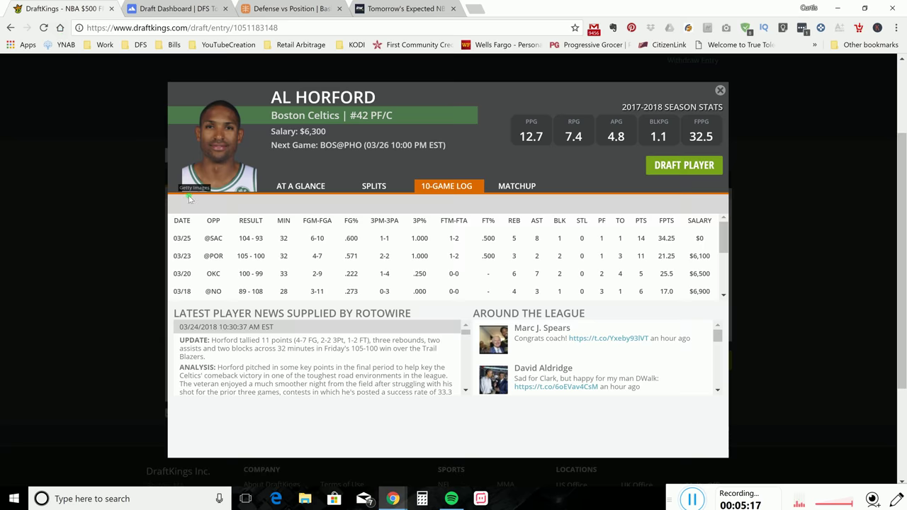
click(374, 188)
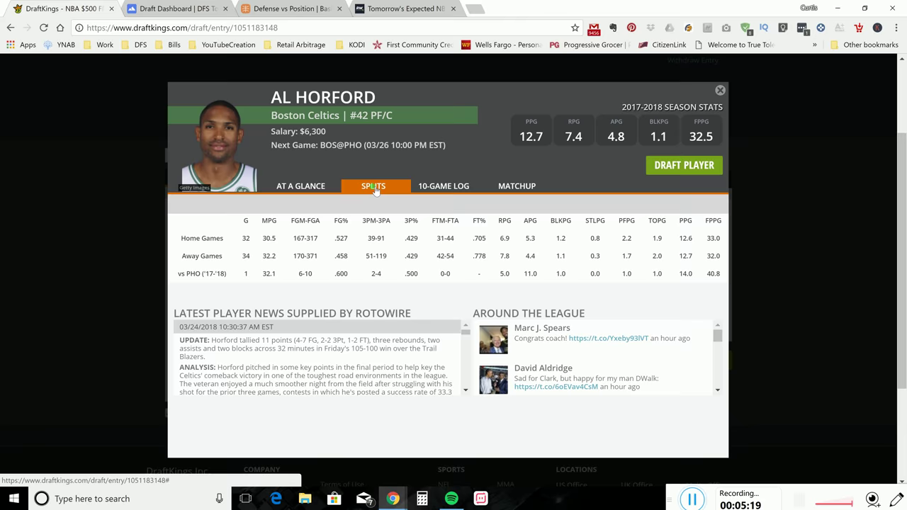
click(684, 165)
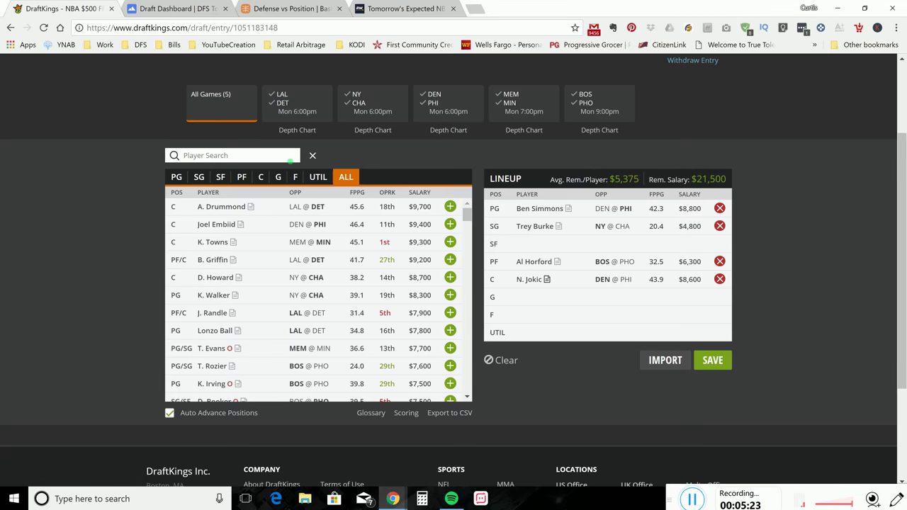
Find Reggie Jackson with the search "Jacks", compare his 10-game log and splits, and draft him into the G slot.
click(290, 159)
text(Jacks)
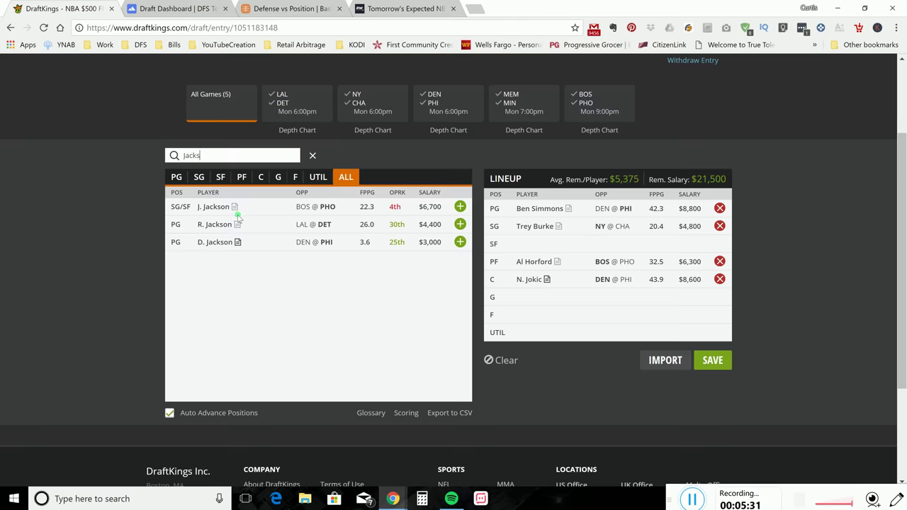
click(221, 225)
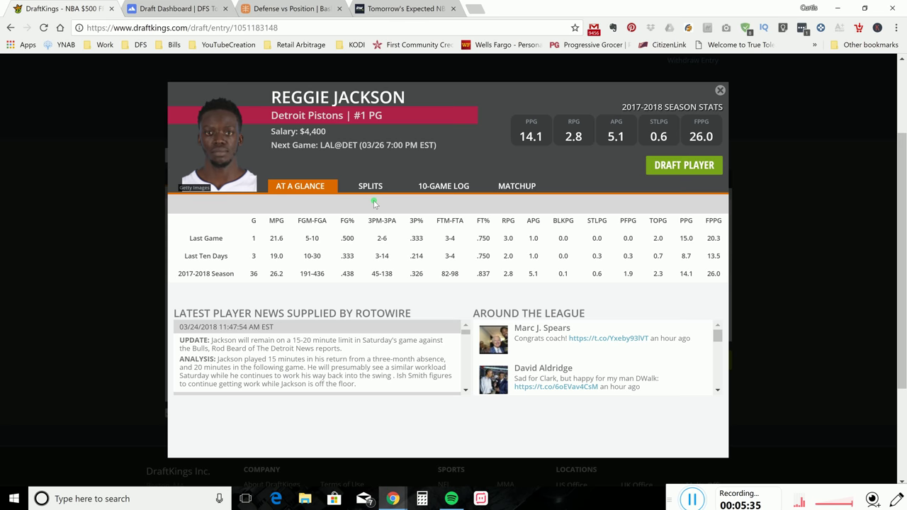
click(446, 187)
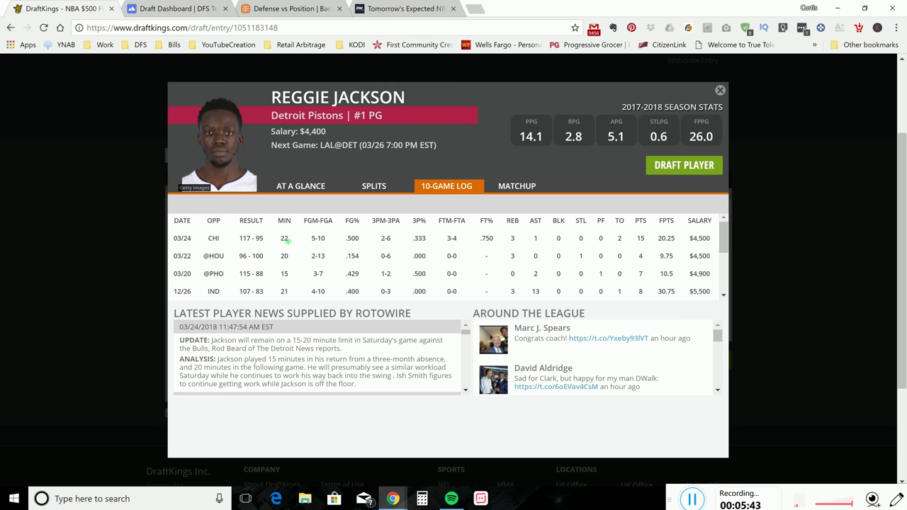
click(379, 190)
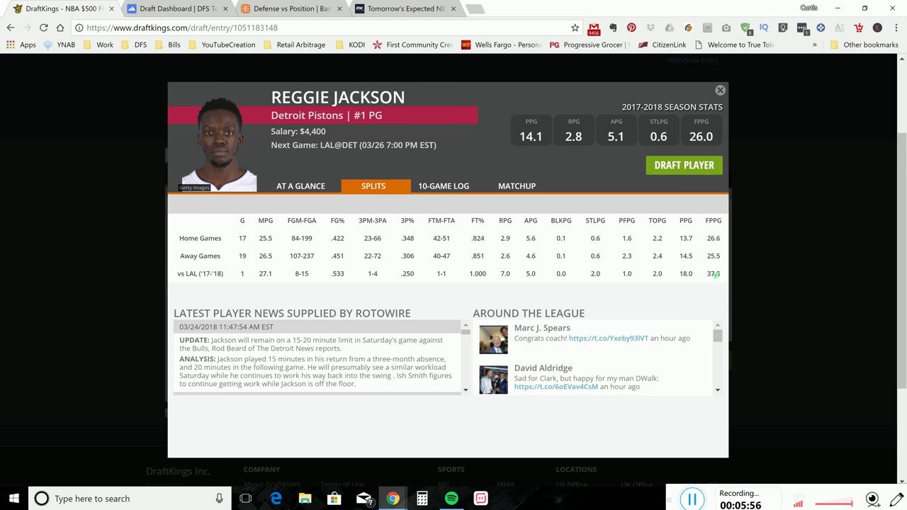
click(448, 185)
click(376, 185)
click(694, 169)
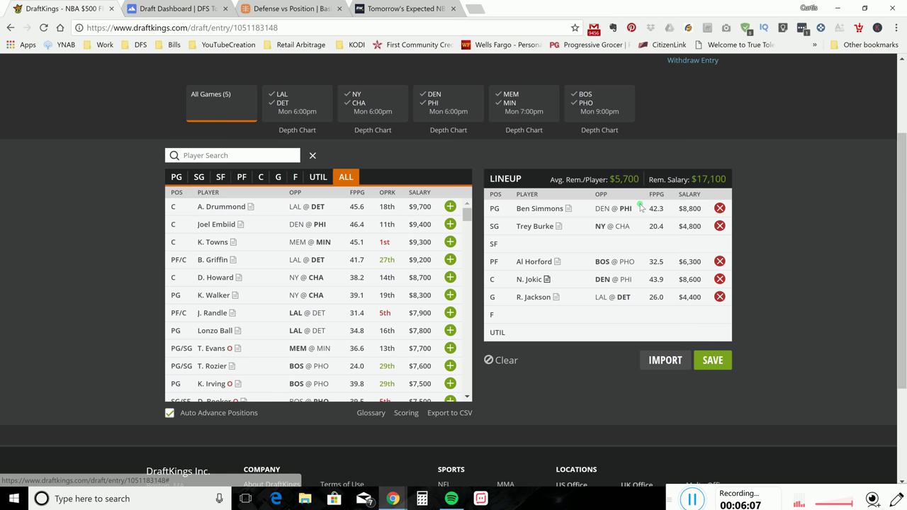
Filter the player pool to New York in the NY @ CHA game and review Emmanuel Mudiay's 10-game log and splits.
click(284, 156)
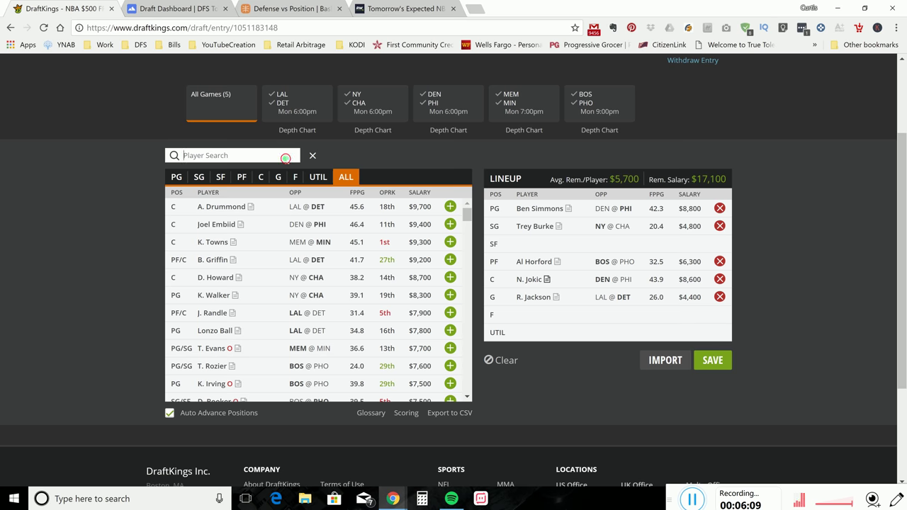
click(368, 101)
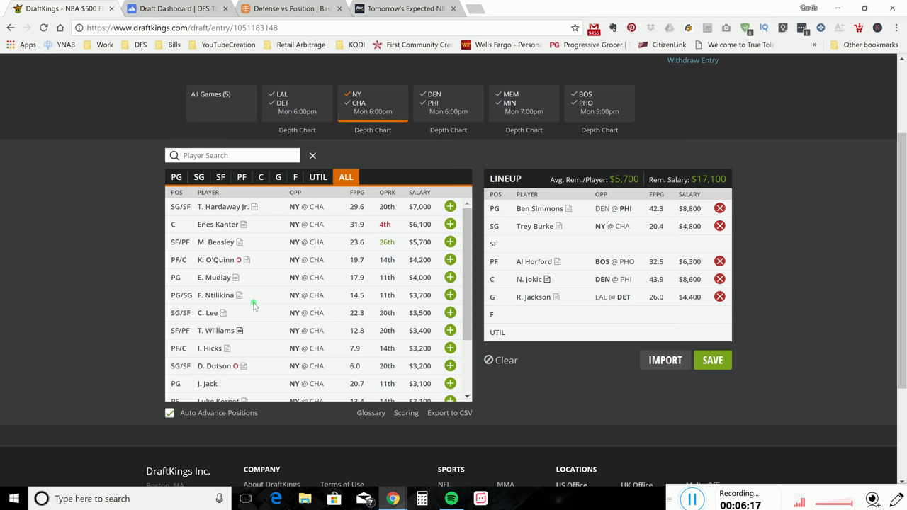
scroll(254, 306, down, 1)
scroll(254, 307, down, 3)
scroll(249, 331, down, 1)
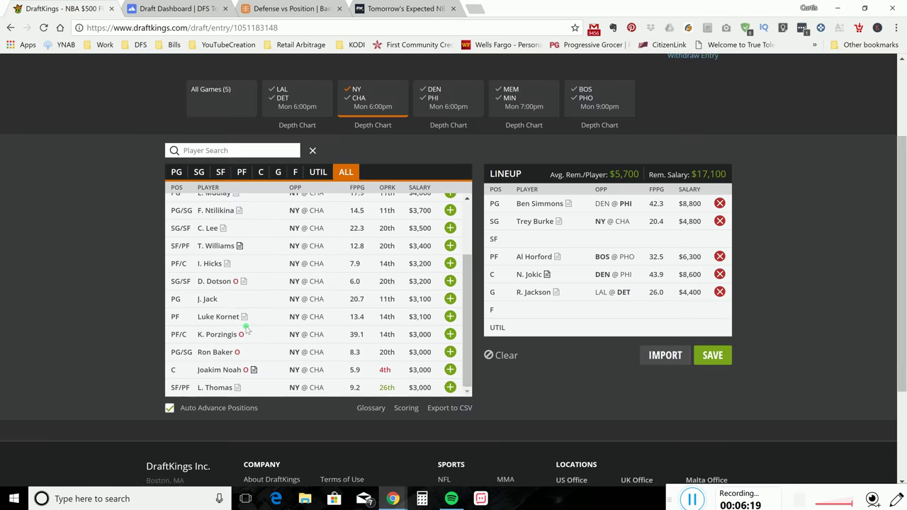
scroll(249, 331, up, 3)
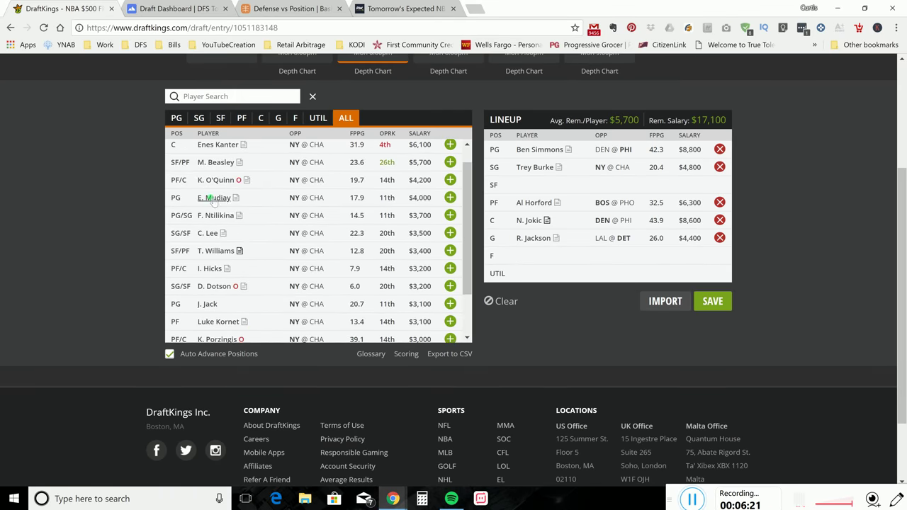
click(211, 198)
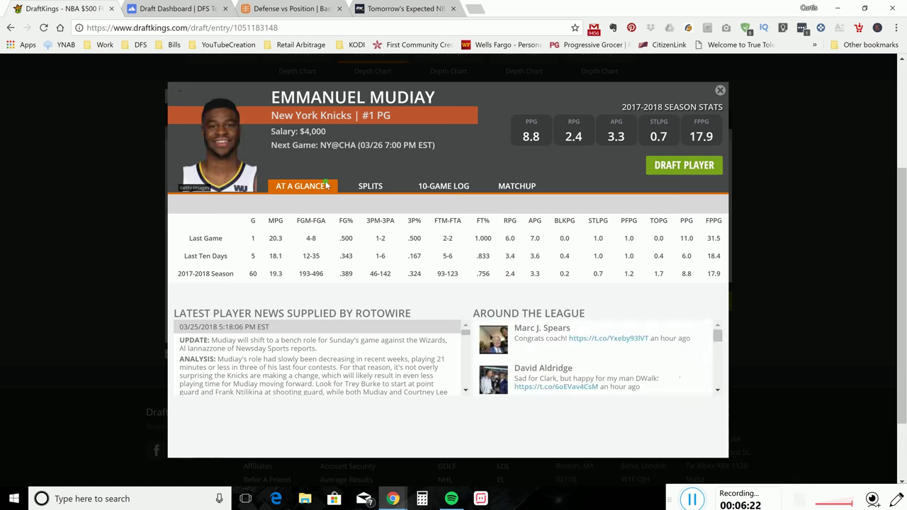
click(429, 186)
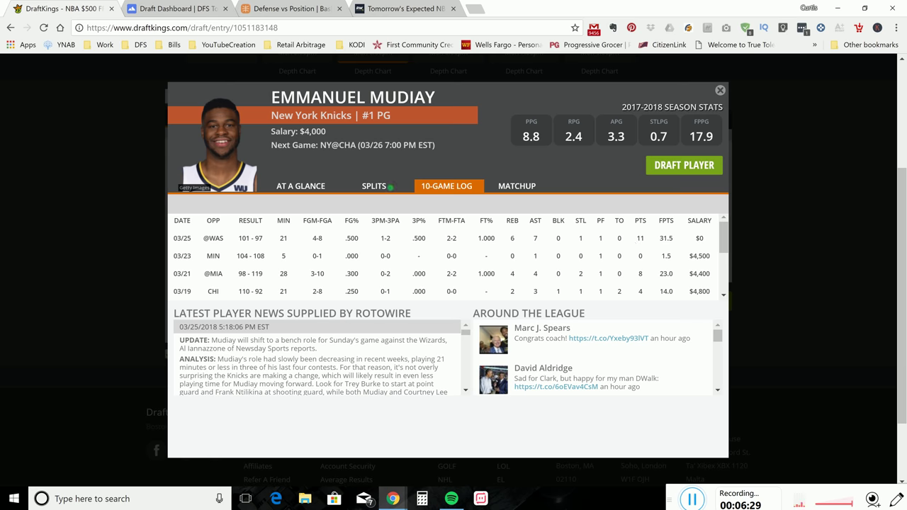
click(393, 189)
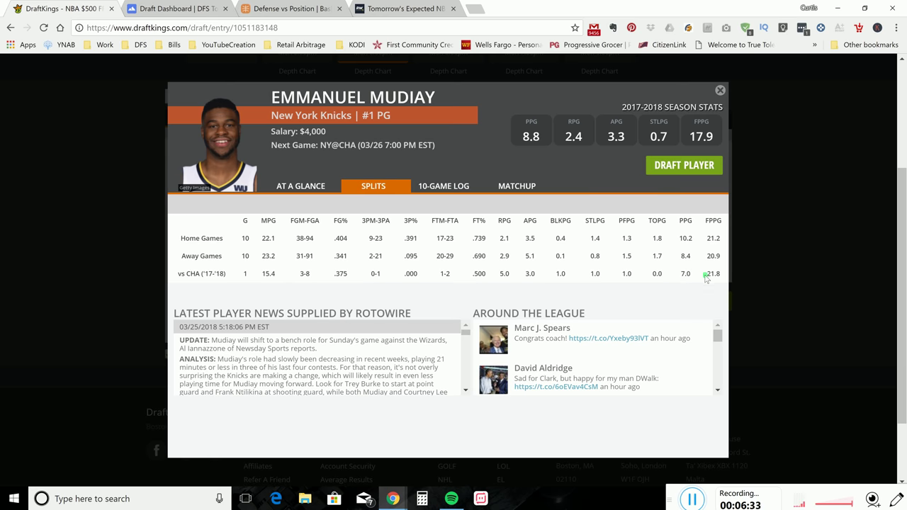
click(720, 91)
Look over the remaining New York players and narrow the list to point guards.
drag(904, 244, 904, 237)
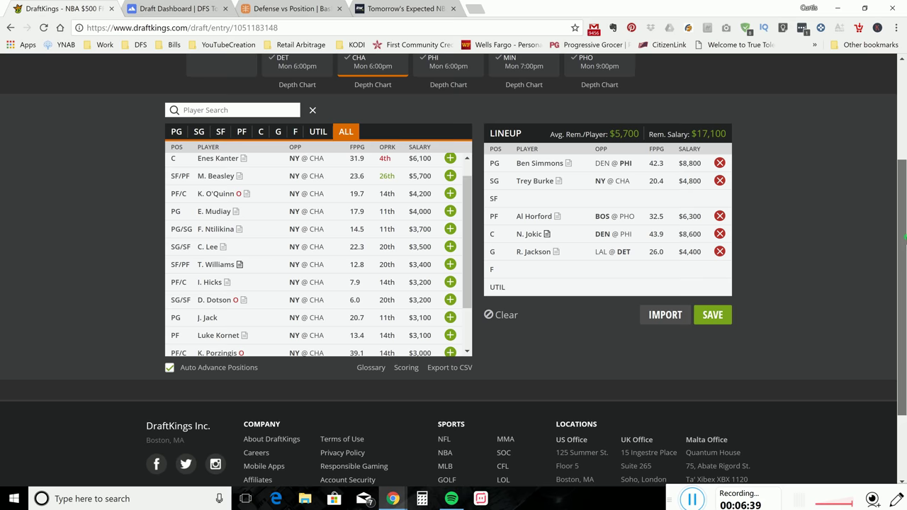
scroll(905, 237, up, 1)
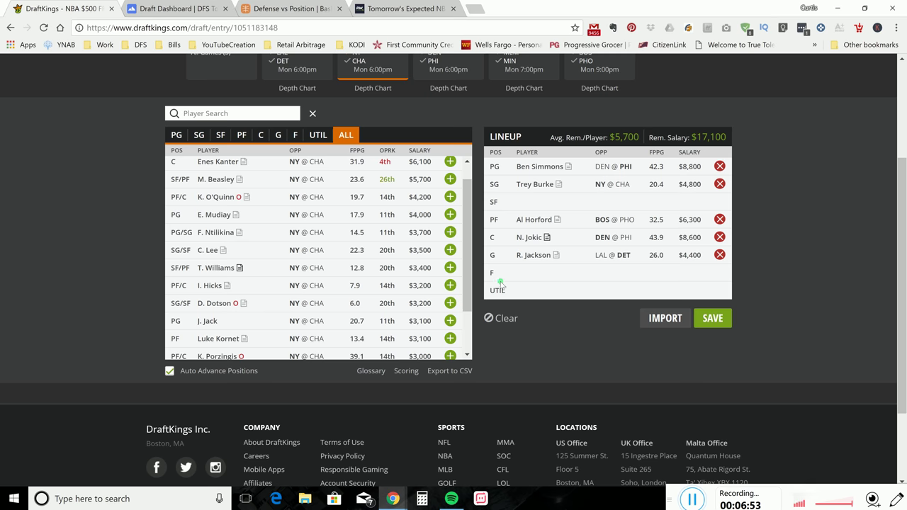
scroll(470, 272, up, 1)
scroll(470, 271, up, 1)
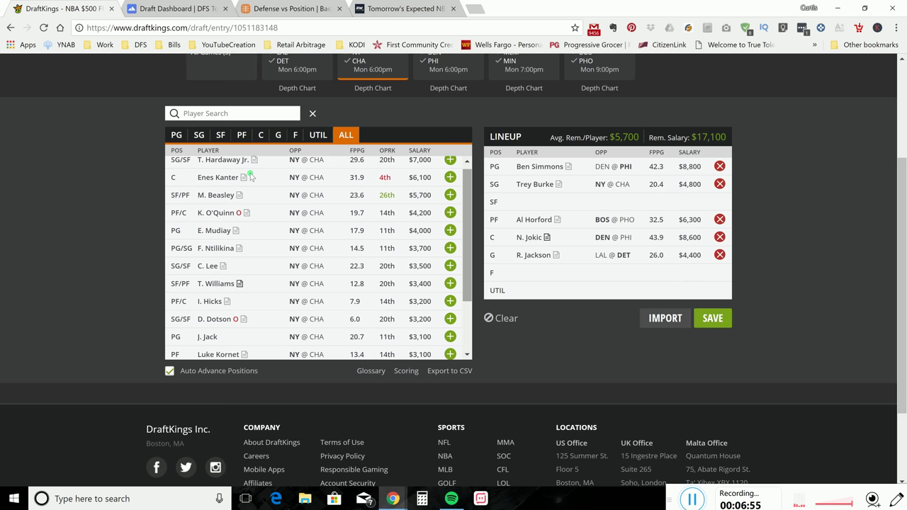
click(177, 136)
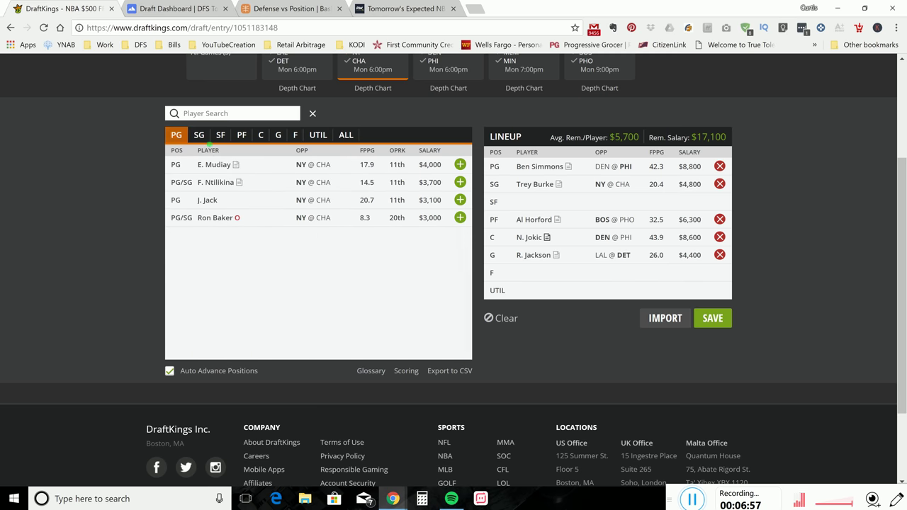
Show point guards from all games and review Kemba Walker's splits and 10-game log.
click(232, 75)
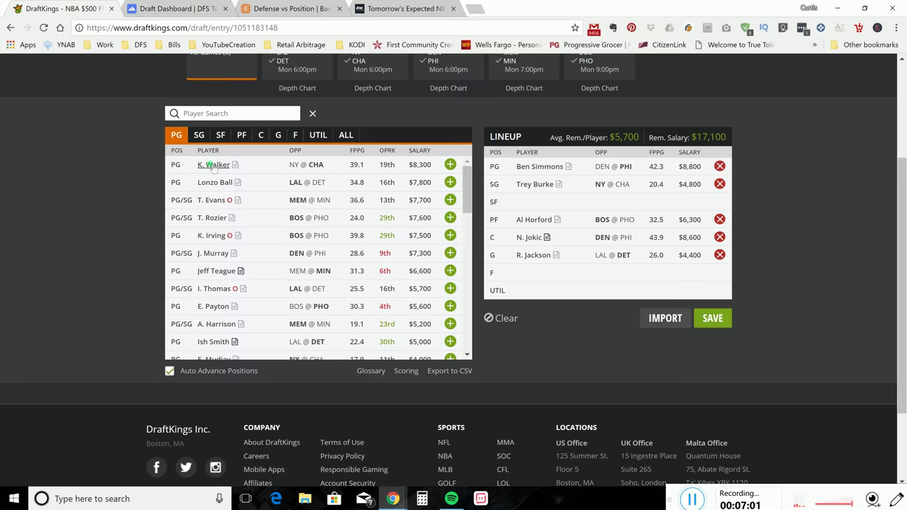
click(213, 165)
click(370, 188)
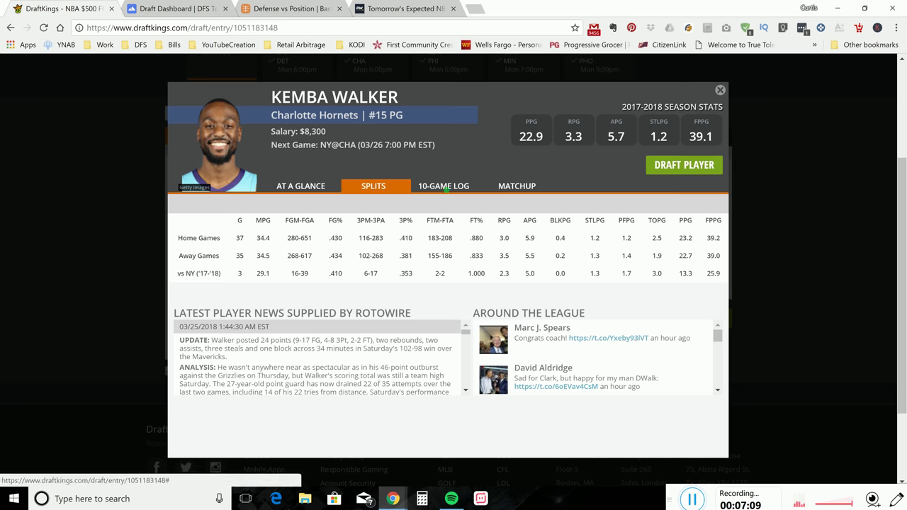
click(447, 188)
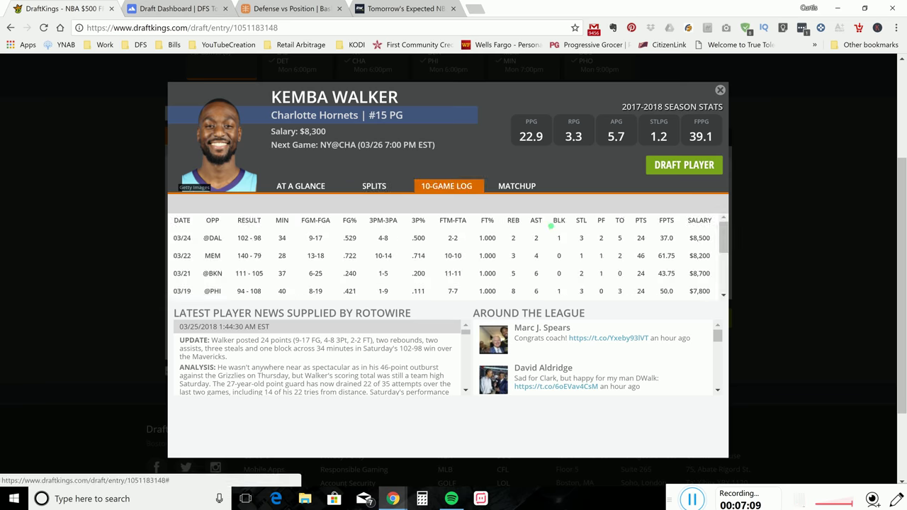
click(720, 91)
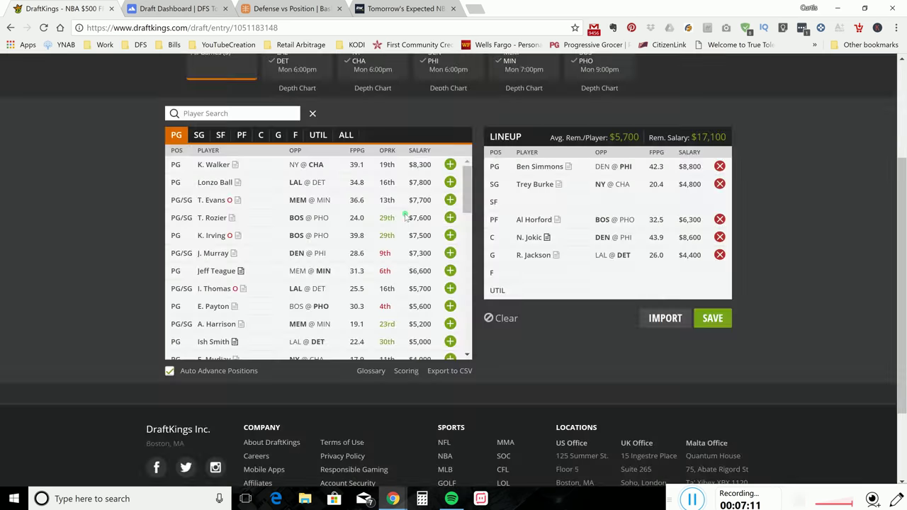
Review Jamal Murray's 10-game log, splits and at-a-glance statistics.
click(260, 257)
click(453, 188)
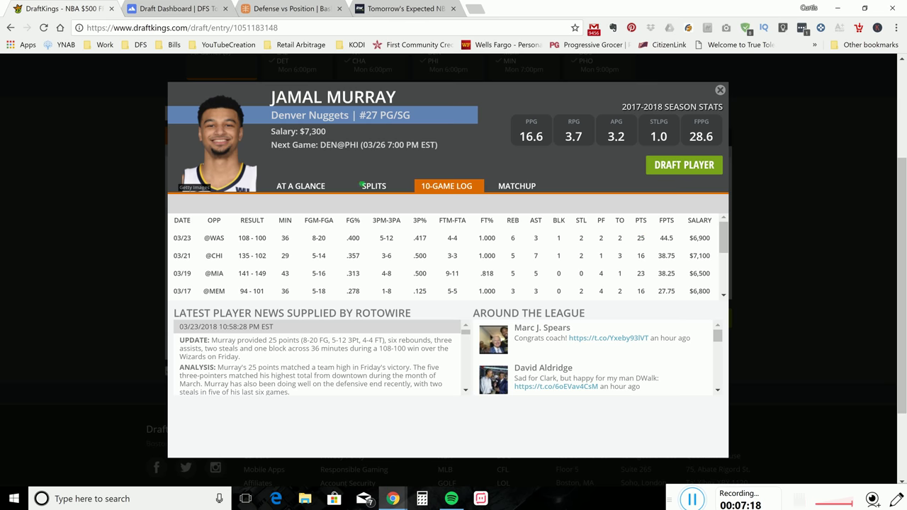
click(371, 192)
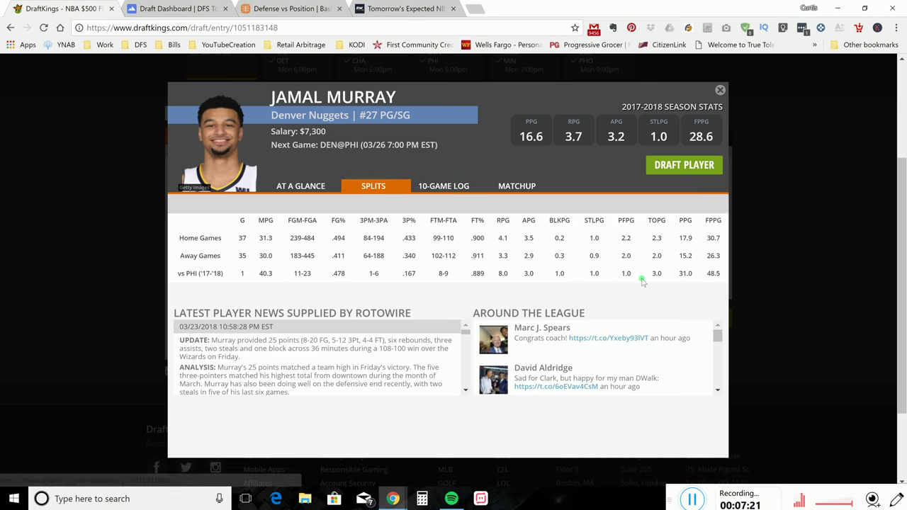
click(317, 187)
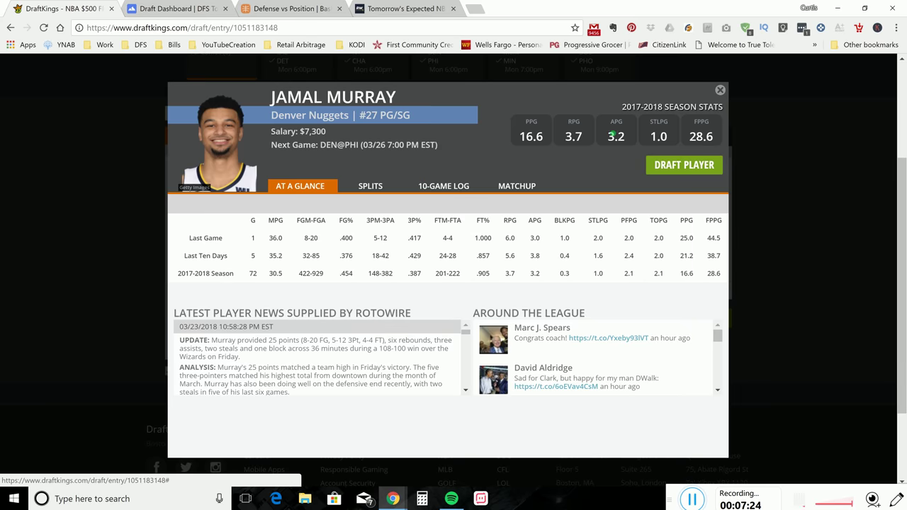
click(720, 91)
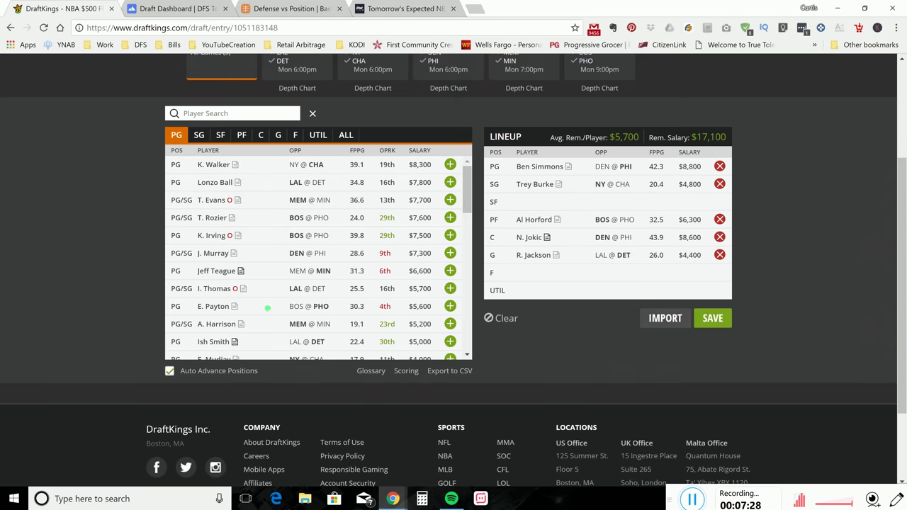
Check Elfrid Payton's 10-game log and his splits, including those against Boston.
click(221, 309)
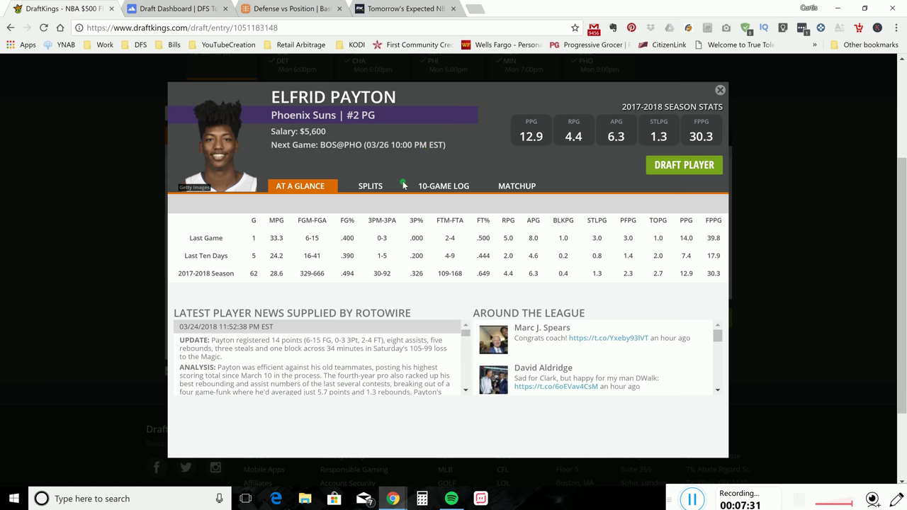
click(434, 185)
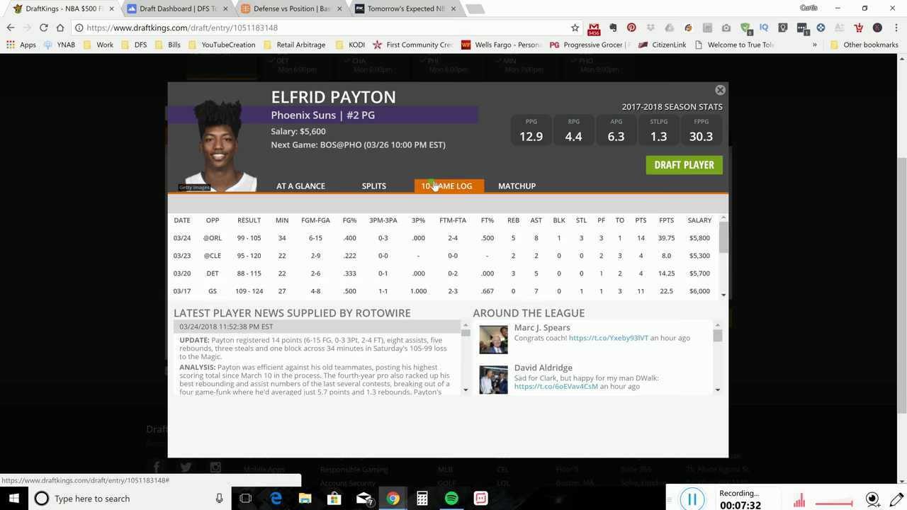
click(376, 186)
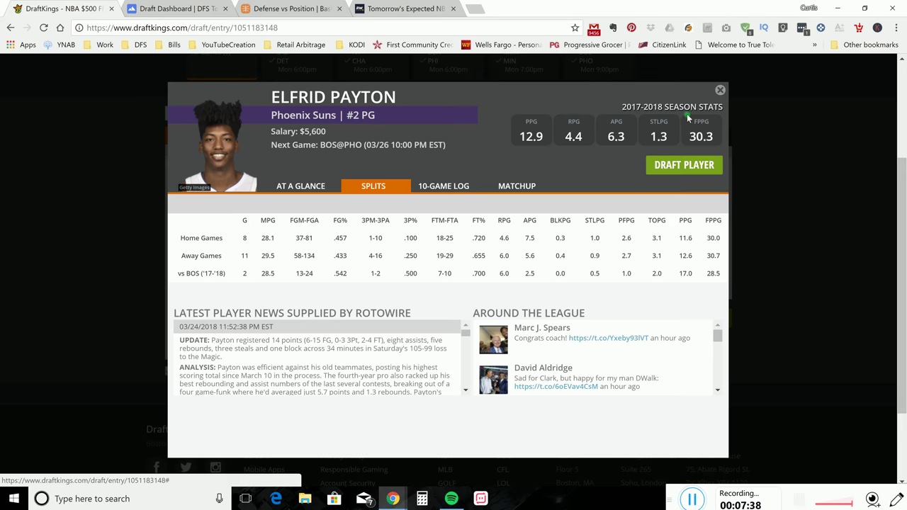
click(721, 92)
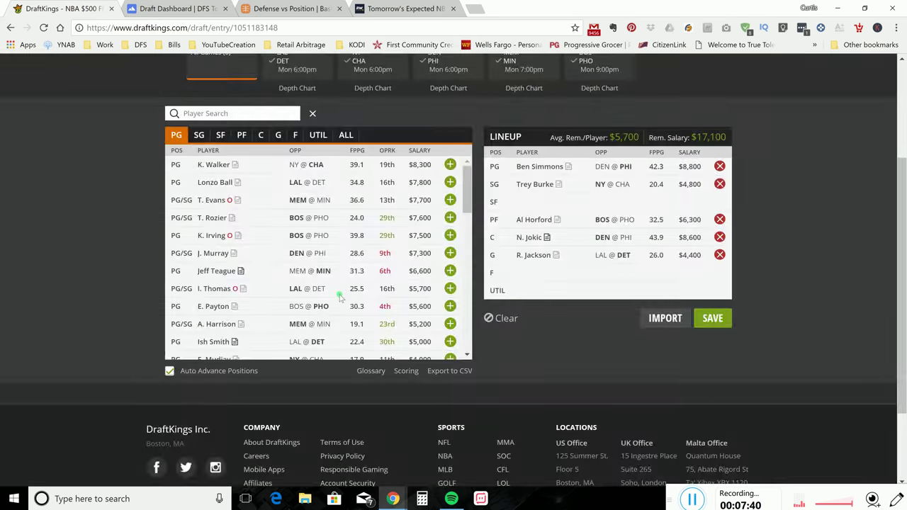
Review Andrew Harrison's 10-game log and look over the cheaper point guards below him.
scroll(340, 298, down, 1)
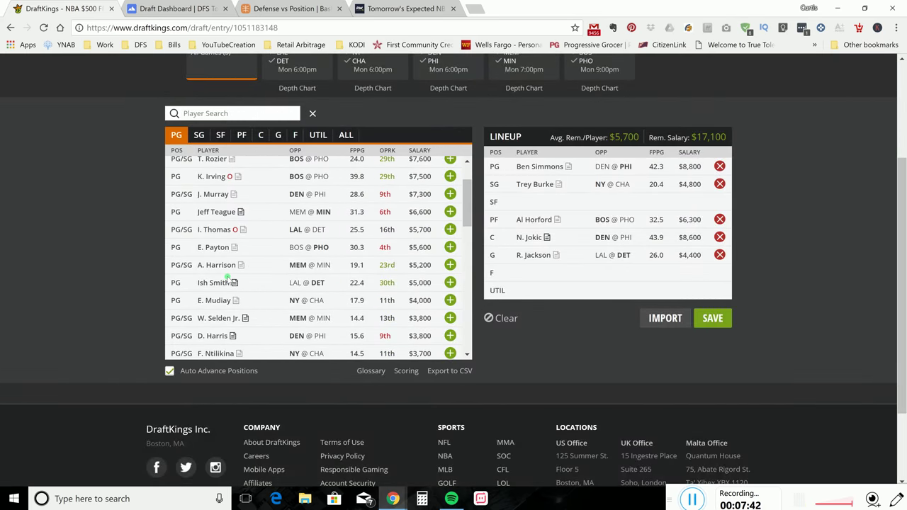
click(217, 265)
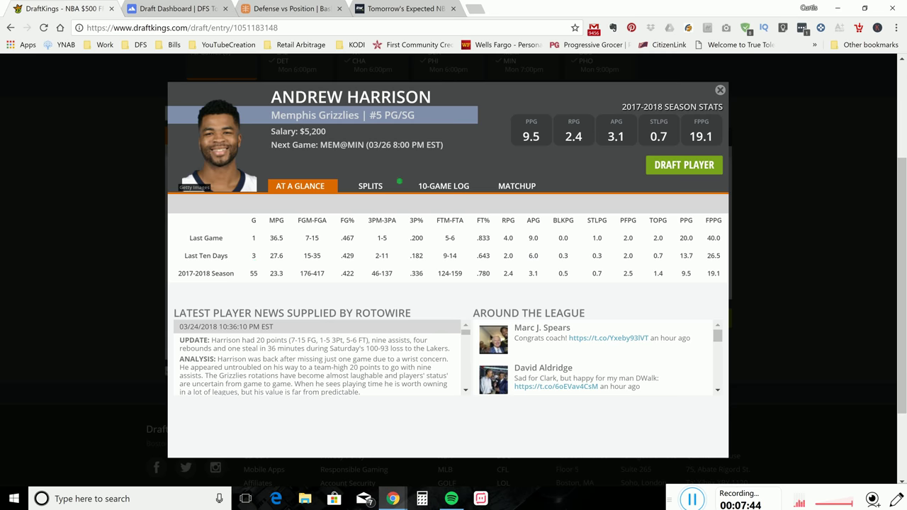
click(439, 188)
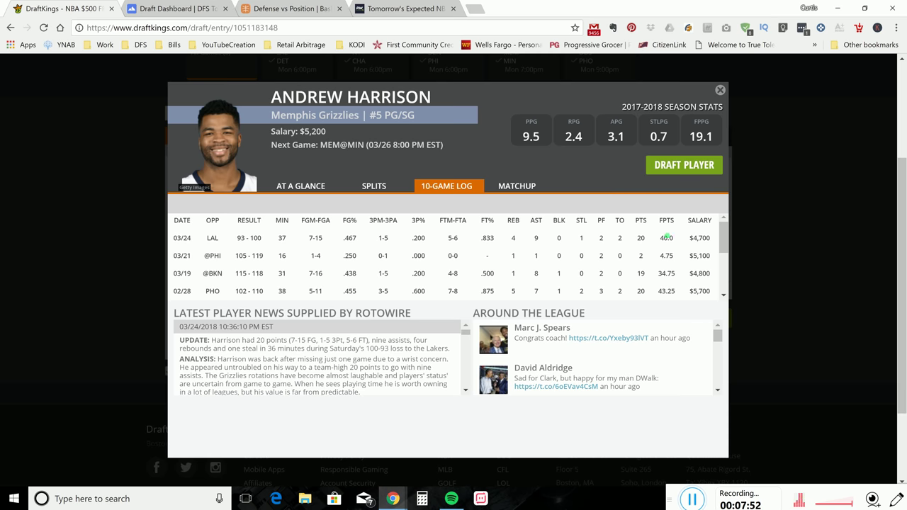
click(721, 90)
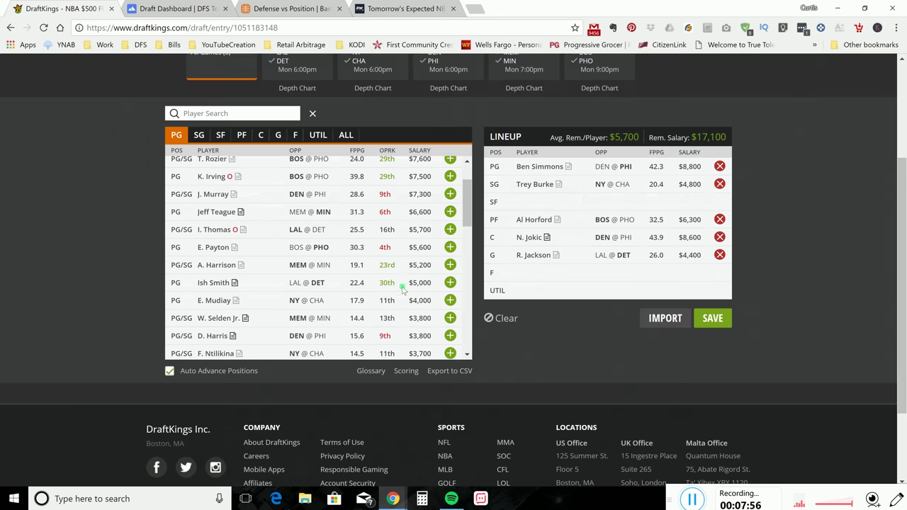
drag(468, 210, 463, 241)
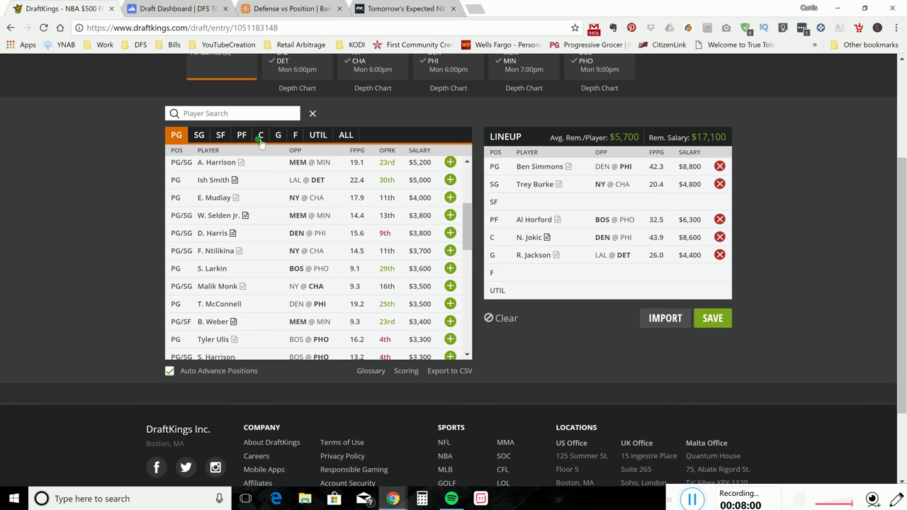
Narrow the player pool to centers and review Dario Saric's 10-game log and splits.
click(260, 139)
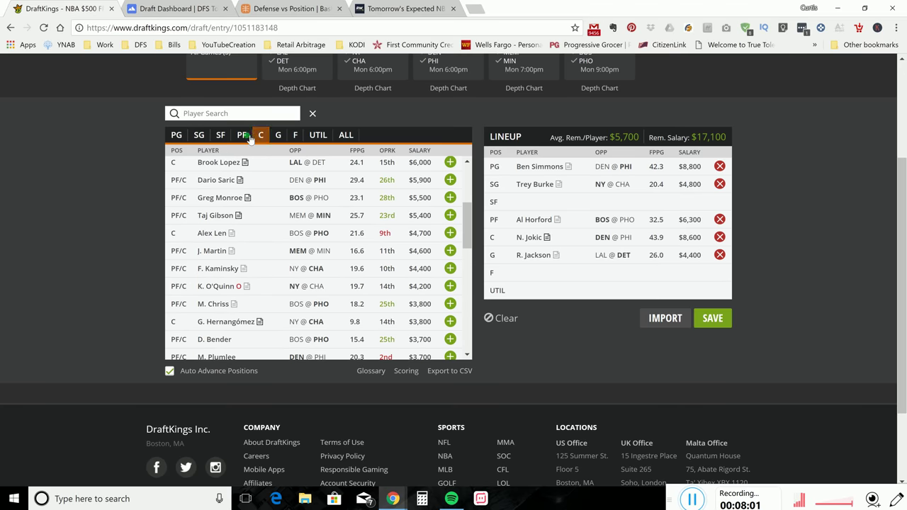
click(212, 180)
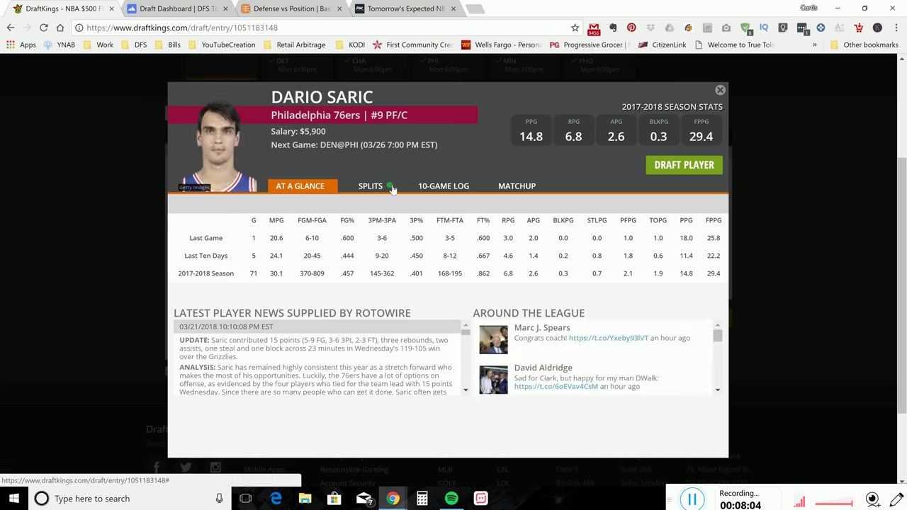
click(439, 187)
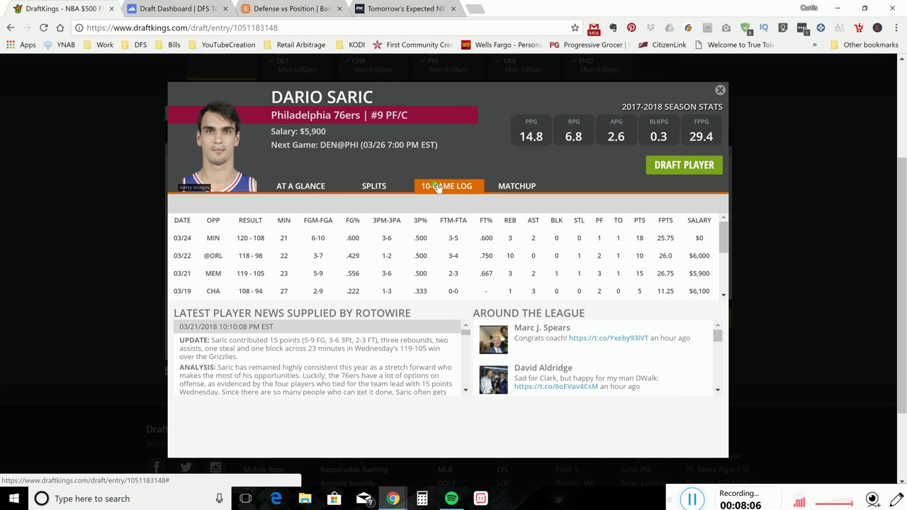
click(381, 188)
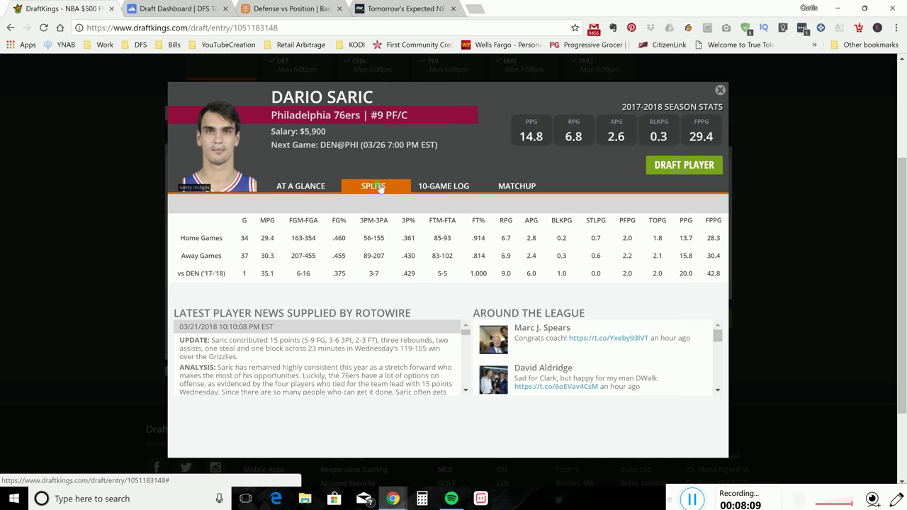
click(720, 91)
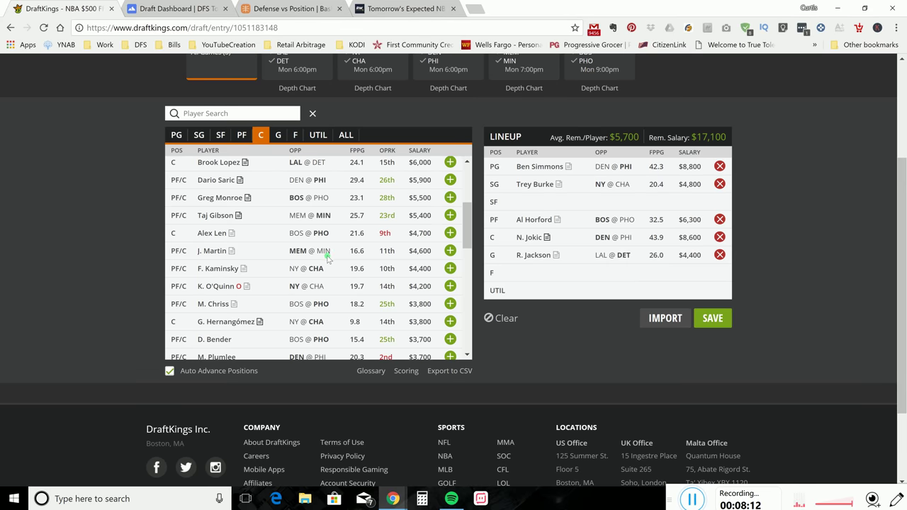
Find Paul Millsap among the higher-priced centers and compare his 10-game log and splits.
scroll(473, 227, up, 1)
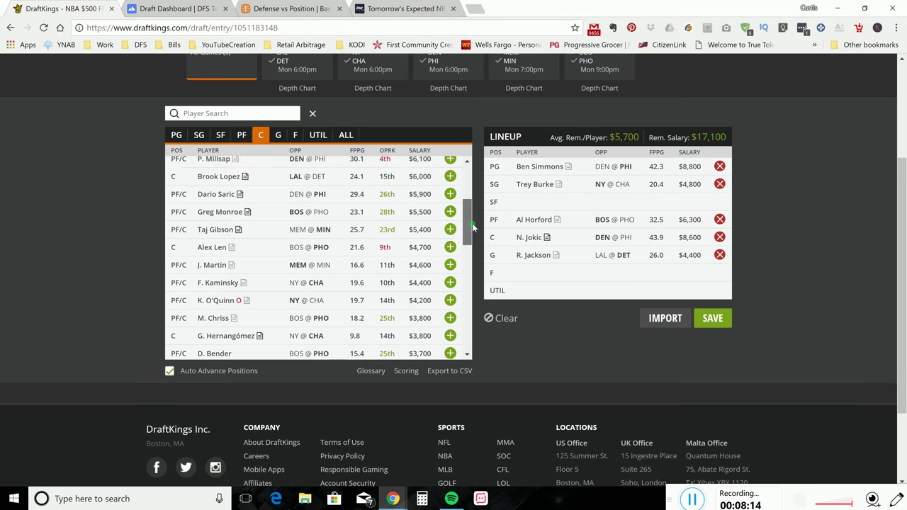
scroll(474, 226, up, 2)
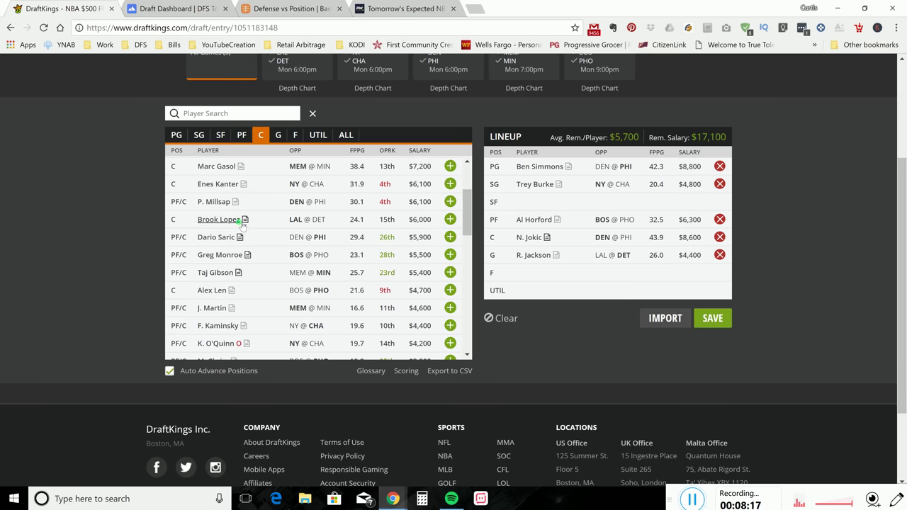
click(222, 202)
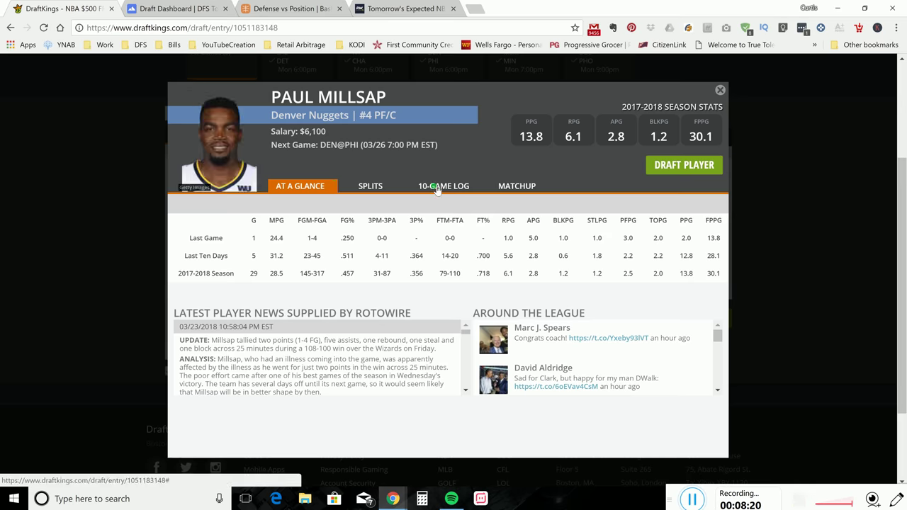
click(453, 185)
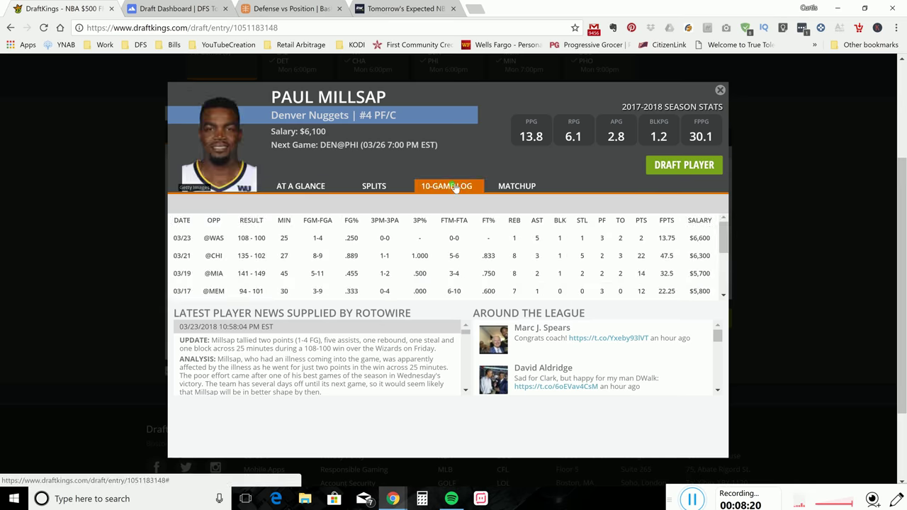
click(375, 186)
click(447, 186)
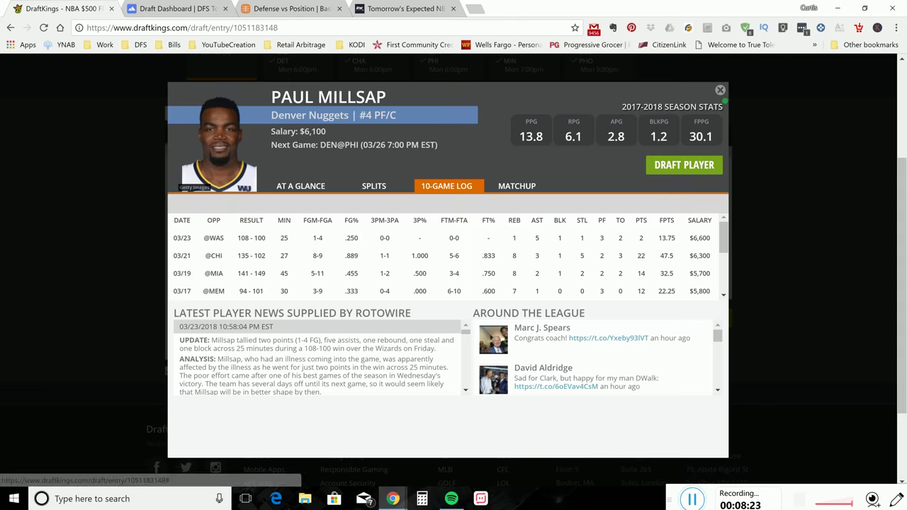
click(720, 90)
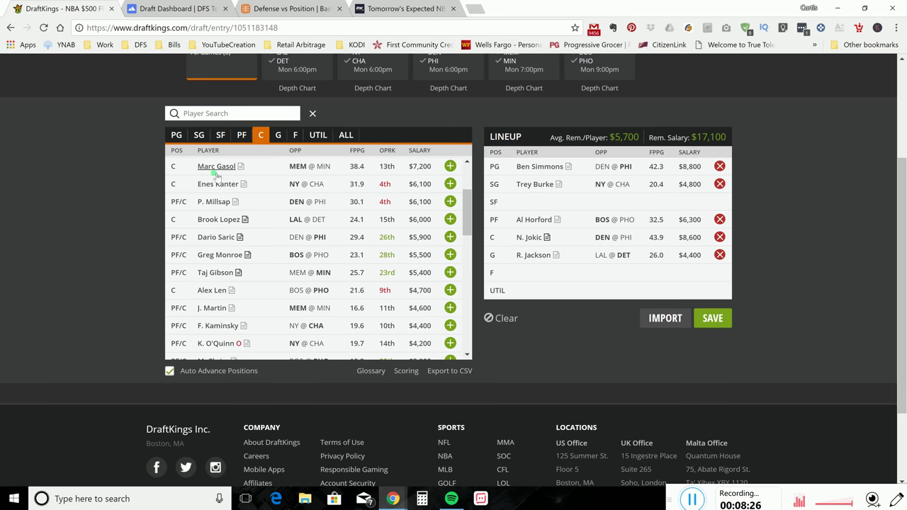
Find Dwight Howard among the centers and review his splits and 10-game log.
drag(468, 206, 470, 188)
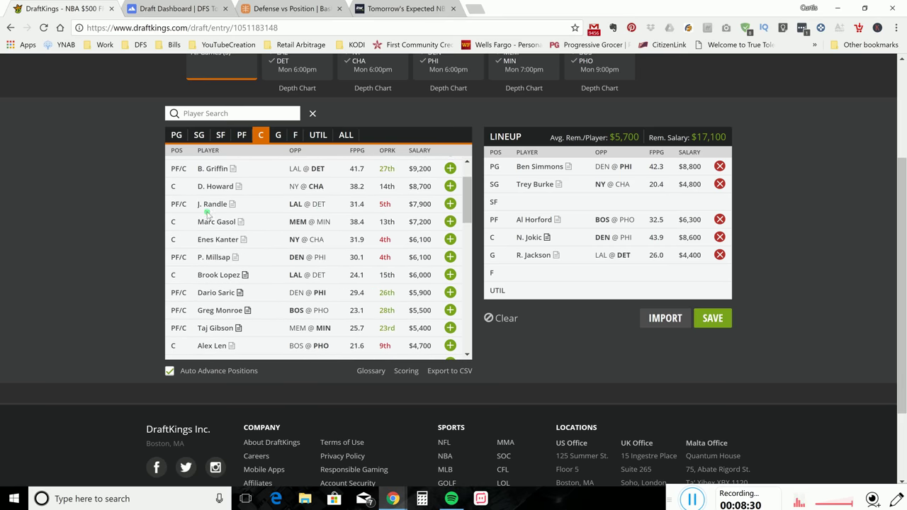
click(224, 186)
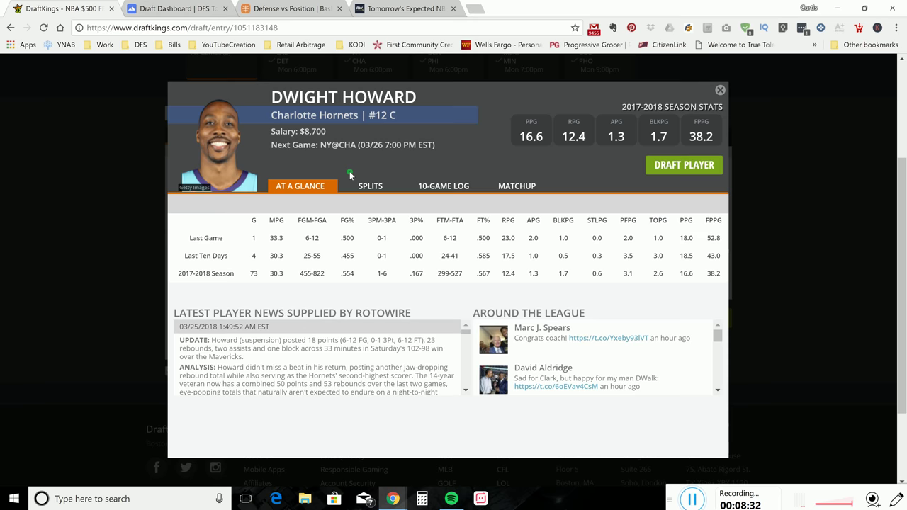
click(385, 185)
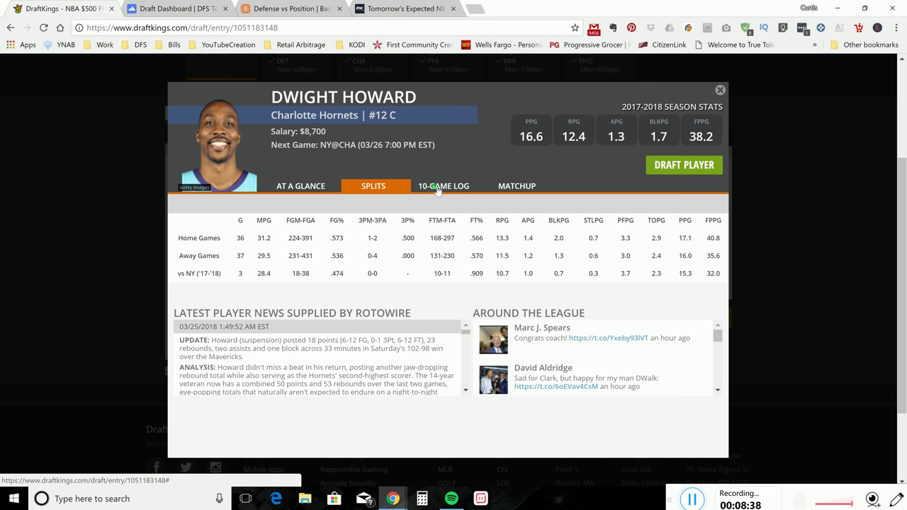
click(437, 190)
click(379, 193)
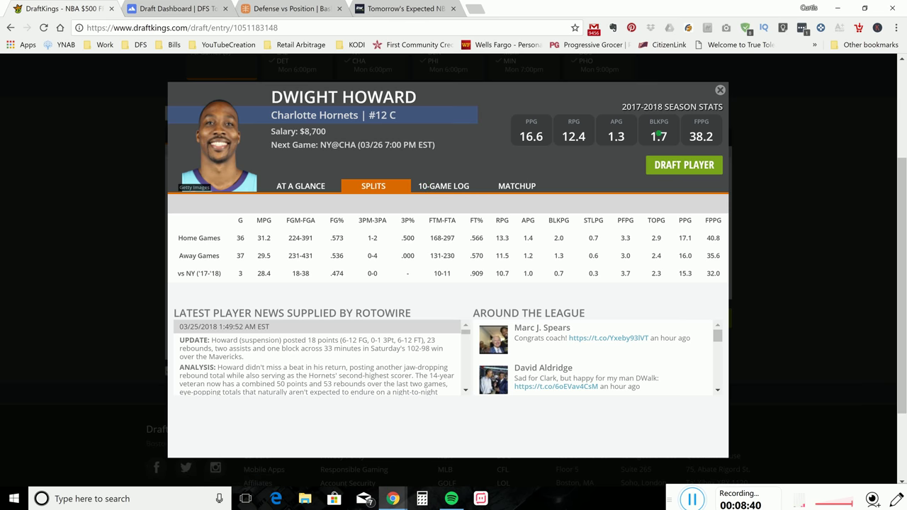
click(720, 91)
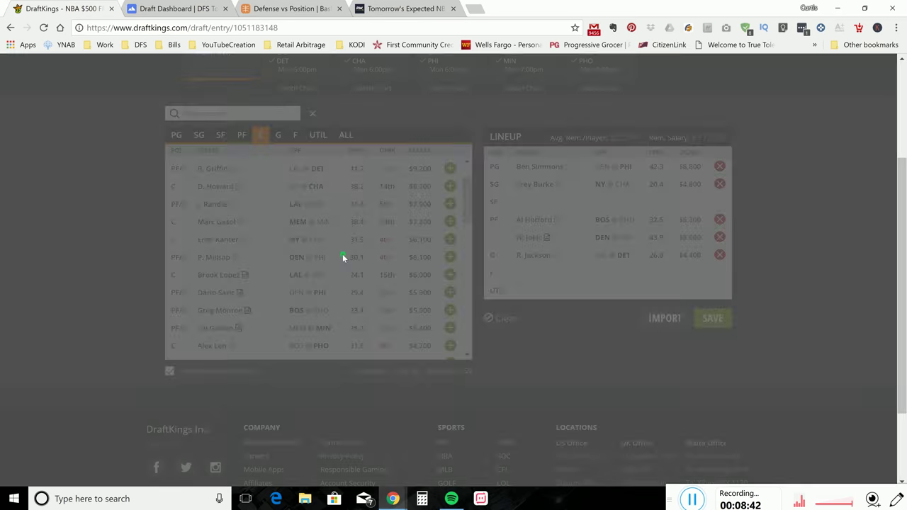
Find Joel Embiid among the highest-priced centers, review his 10-game log, and look over the cheaper centers.
click(464, 199)
drag(465, 198, 469, 182)
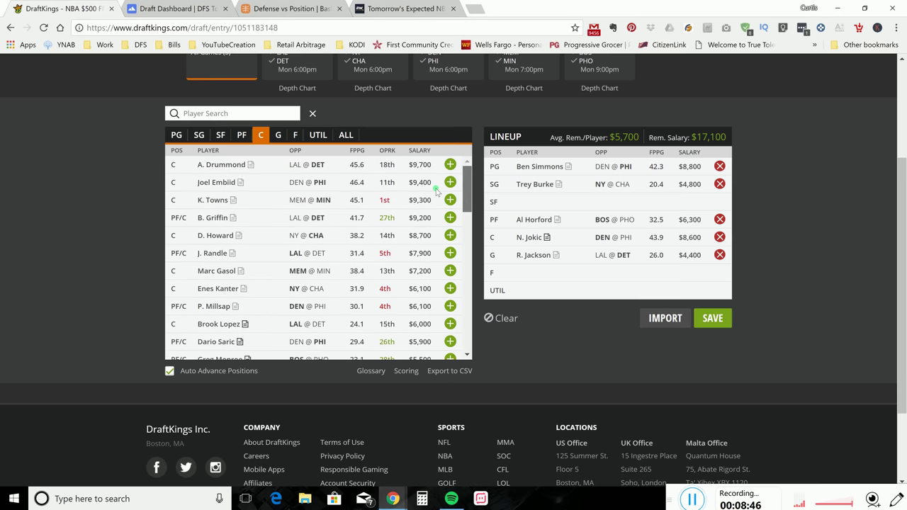
click(224, 183)
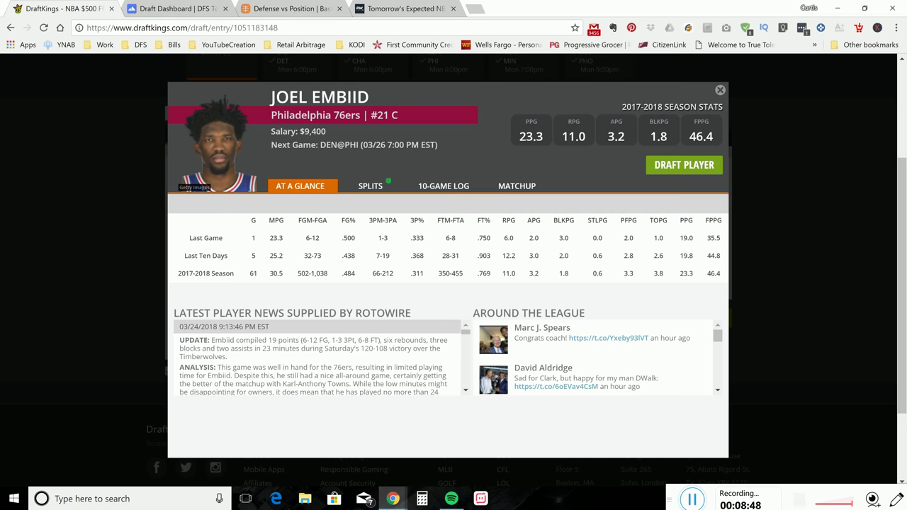
click(426, 187)
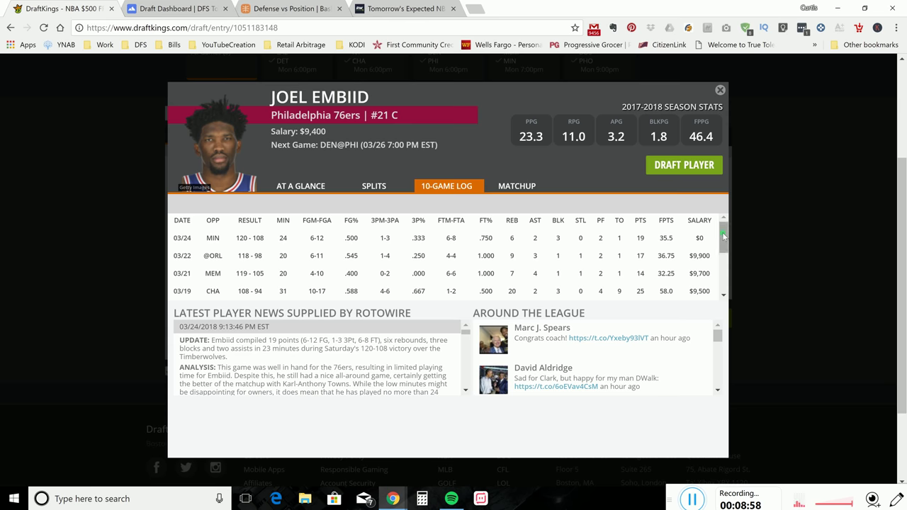
scroll(720, 247, down, 1)
scroll(719, 248, down, 1)
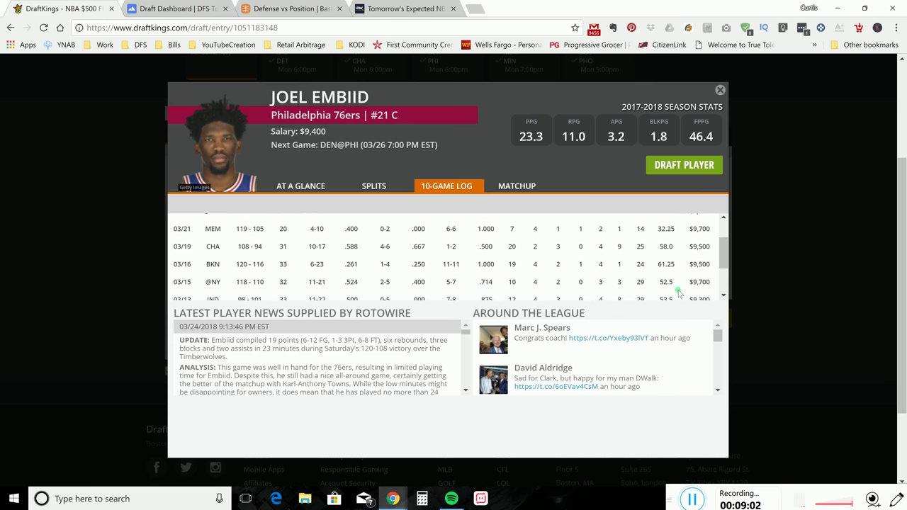
scroll(723, 256, up, 1)
scroll(723, 256, up, 1)
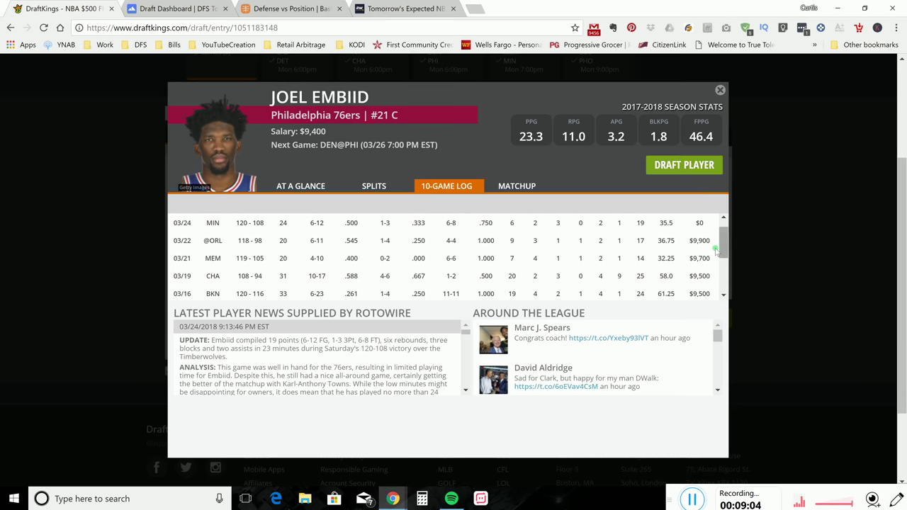
click(721, 91)
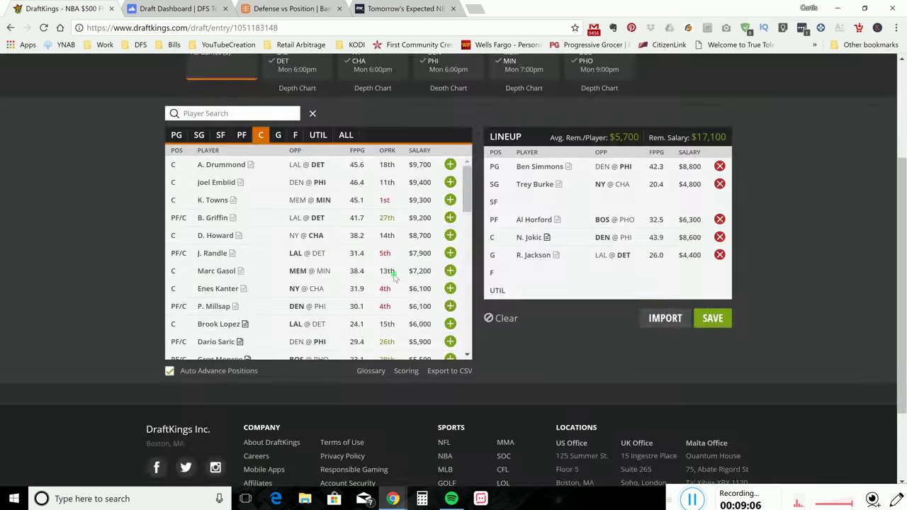
scroll(468, 212, down, 2)
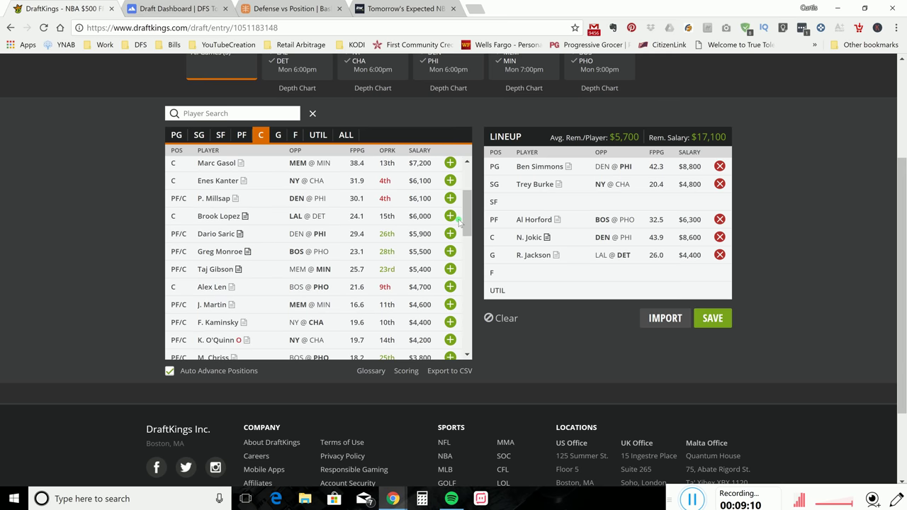
Narrow the player pool to point guards and review Terry Rozier's splits and 10-game log.
click(190, 137)
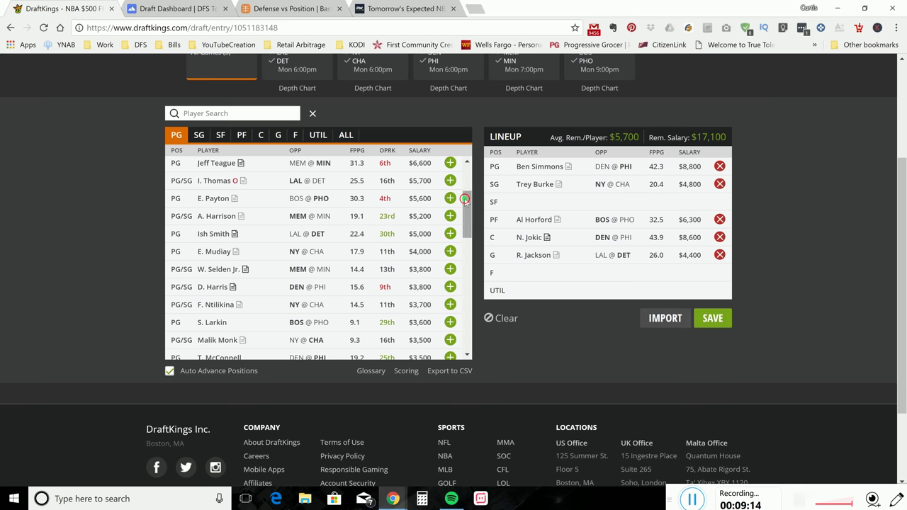
scroll(468, 188, up, 1)
scroll(468, 188, up, 1)
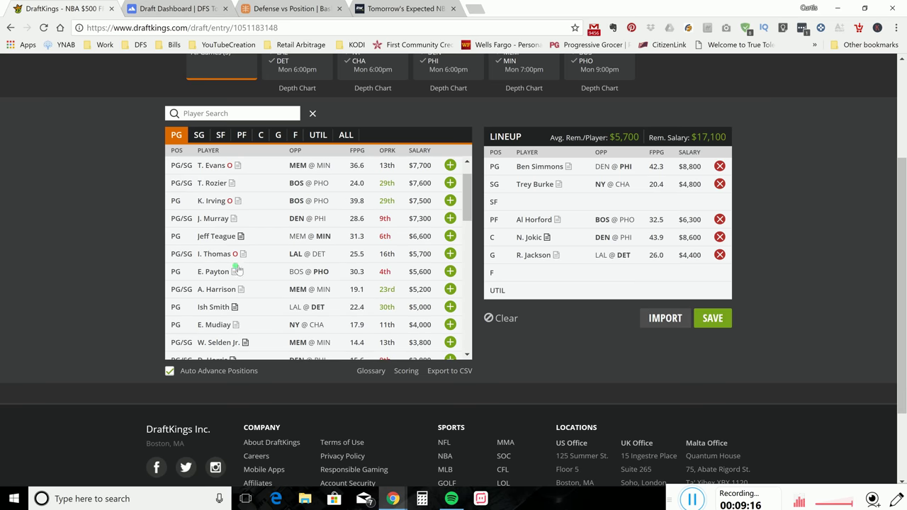
click(212, 183)
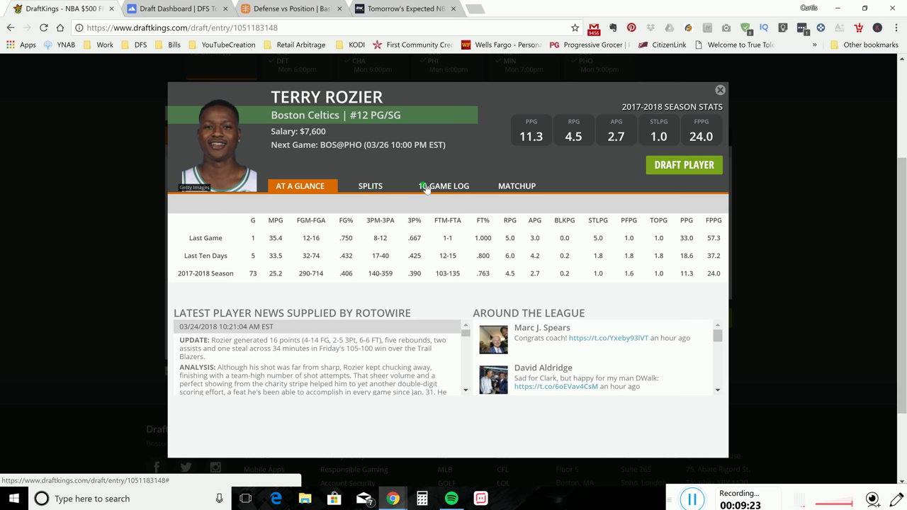
click(369, 188)
click(462, 190)
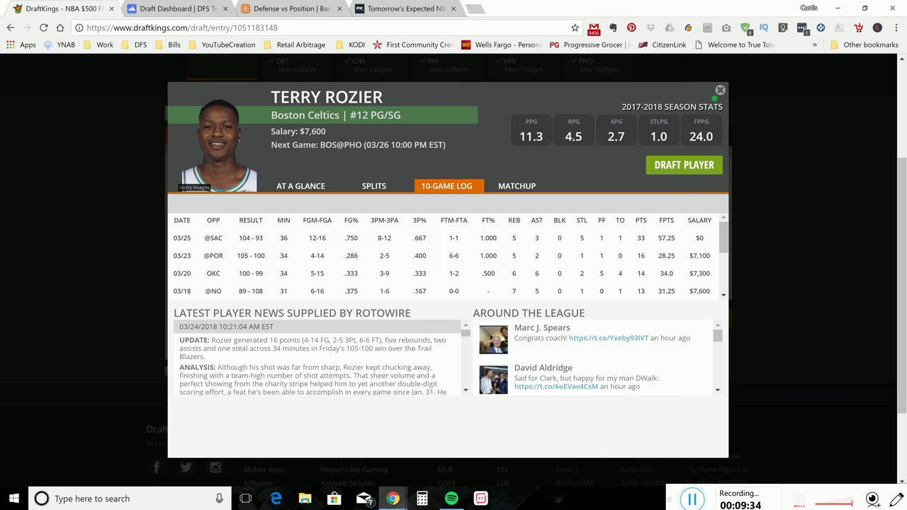
click(720, 91)
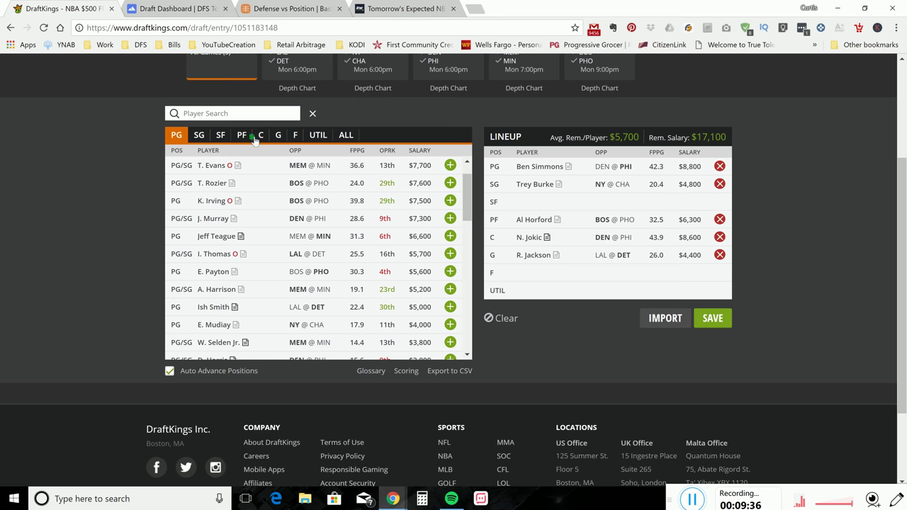
Narrow the player pool to small forwards and review Jaylen Brown's latest news and 10-game log.
click(222, 135)
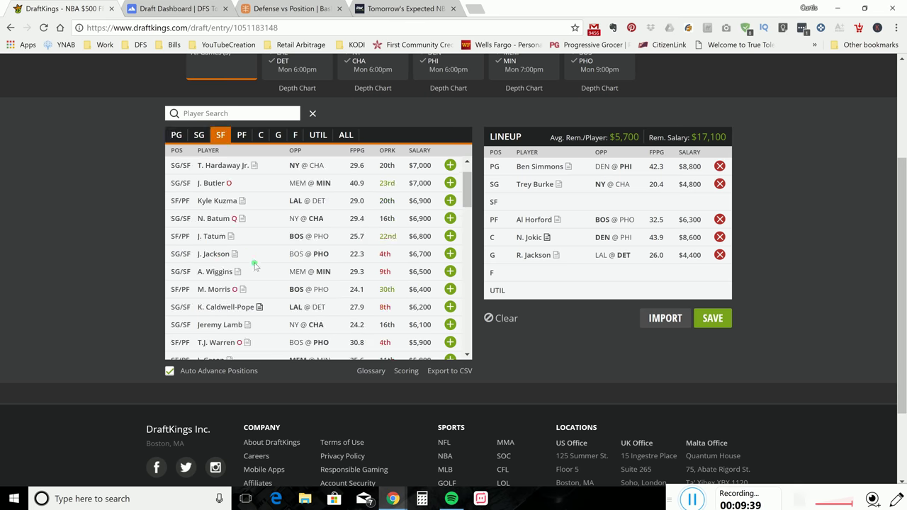
scroll(264, 268, down, 1)
scroll(266, 269, down, 1)
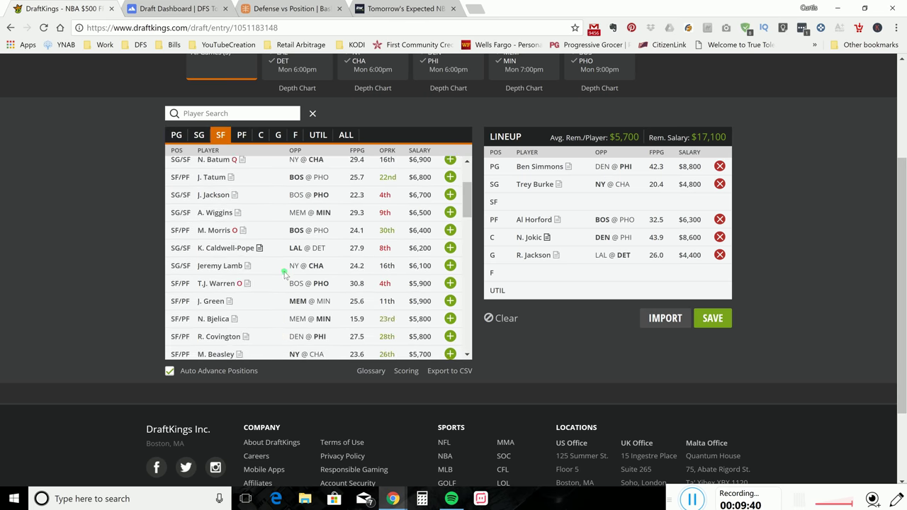
scroll(284, 273, down, 2)
scroll(284, 274, down, 2)
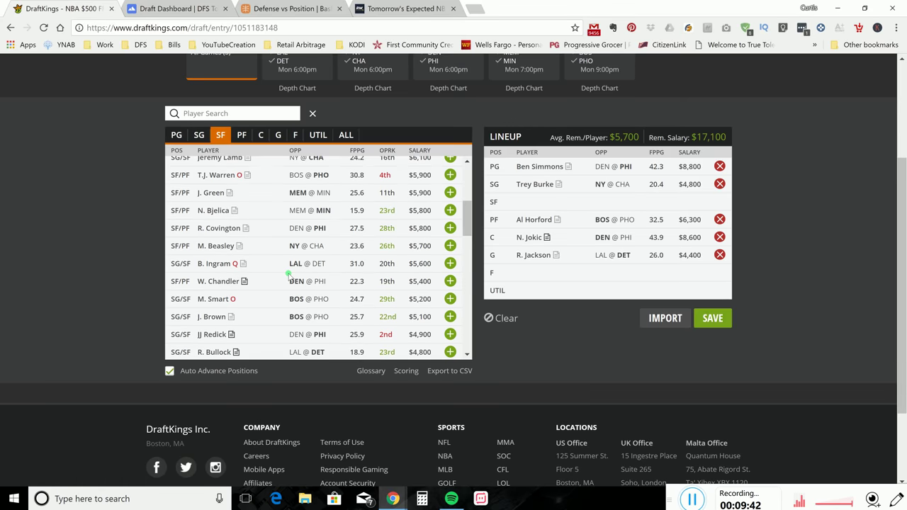
click(213, 307)
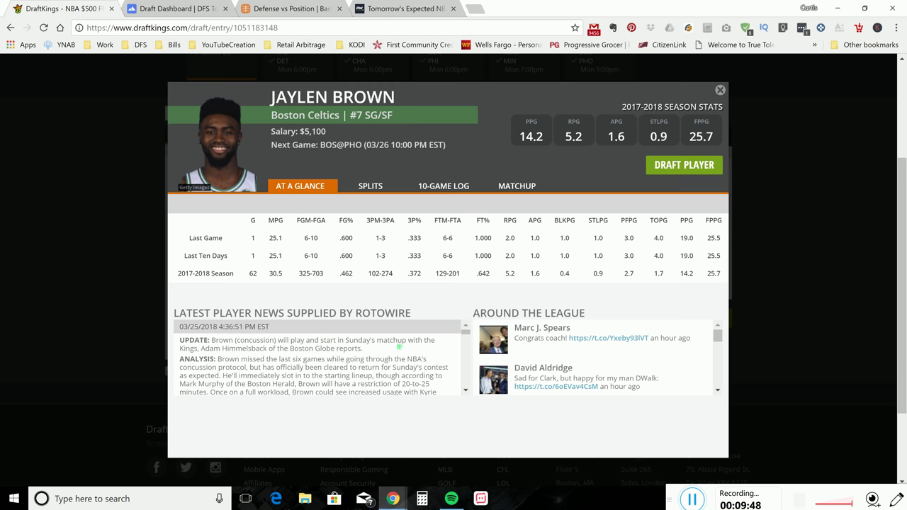
click(442, 188)
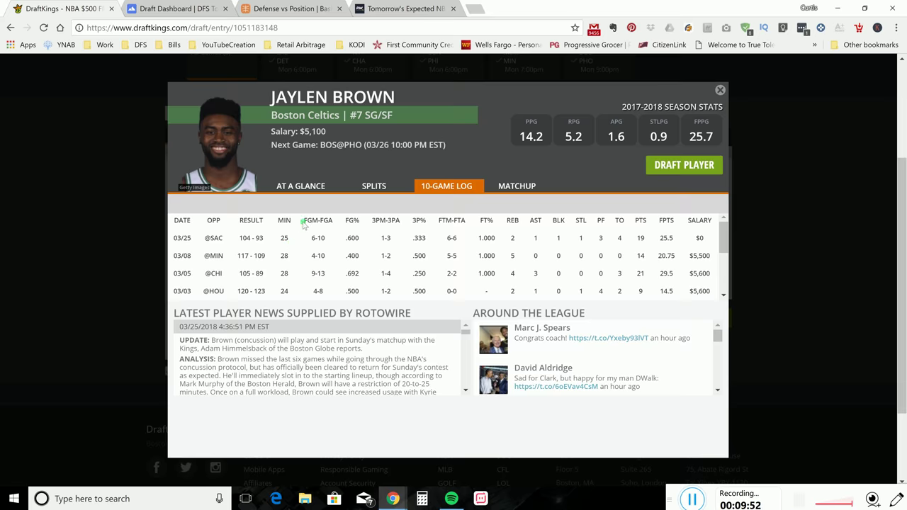
click(720, 90)
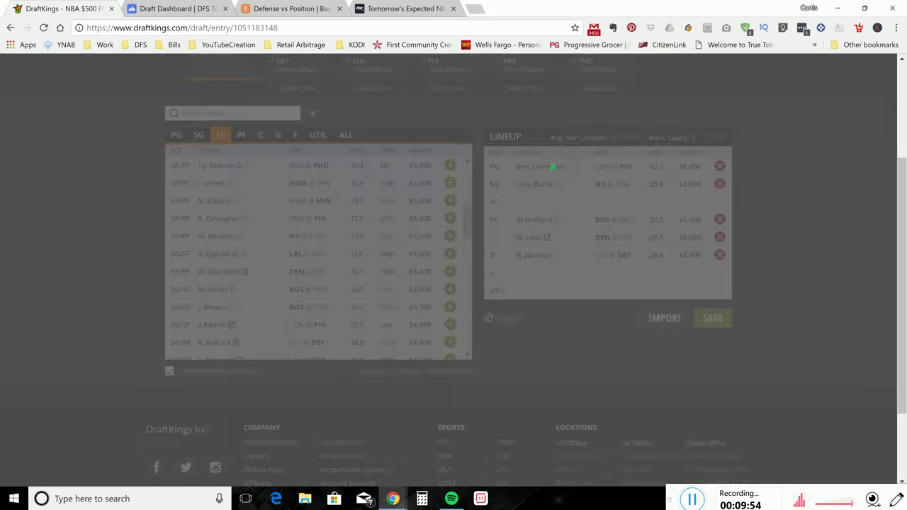